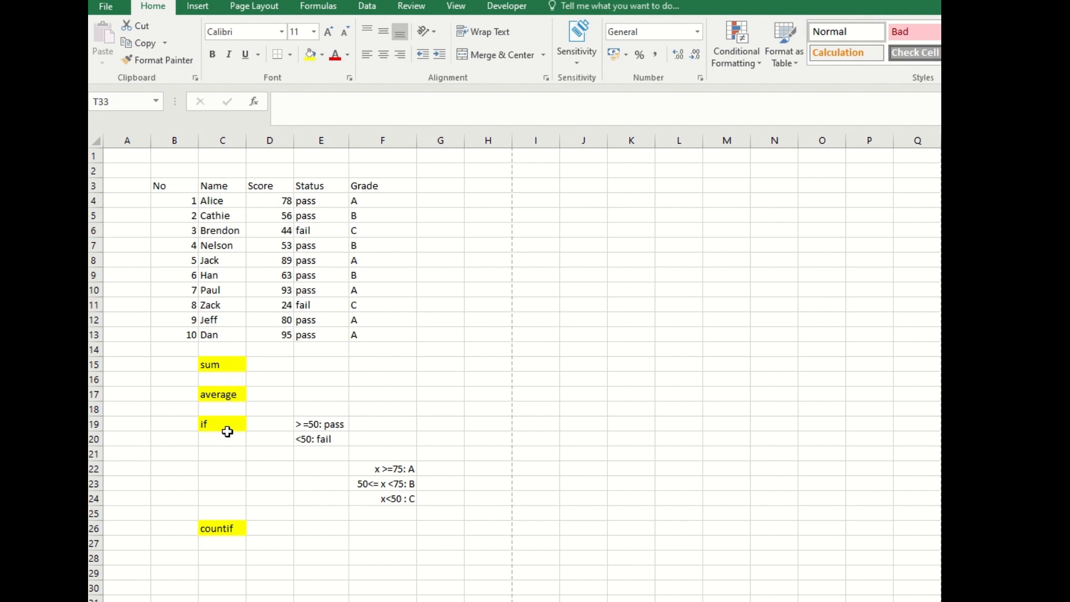
- Clear the existing Status and Grade results for all ten students in E4:F13
click(215, 200)
drag(215, 200, 279, 334)
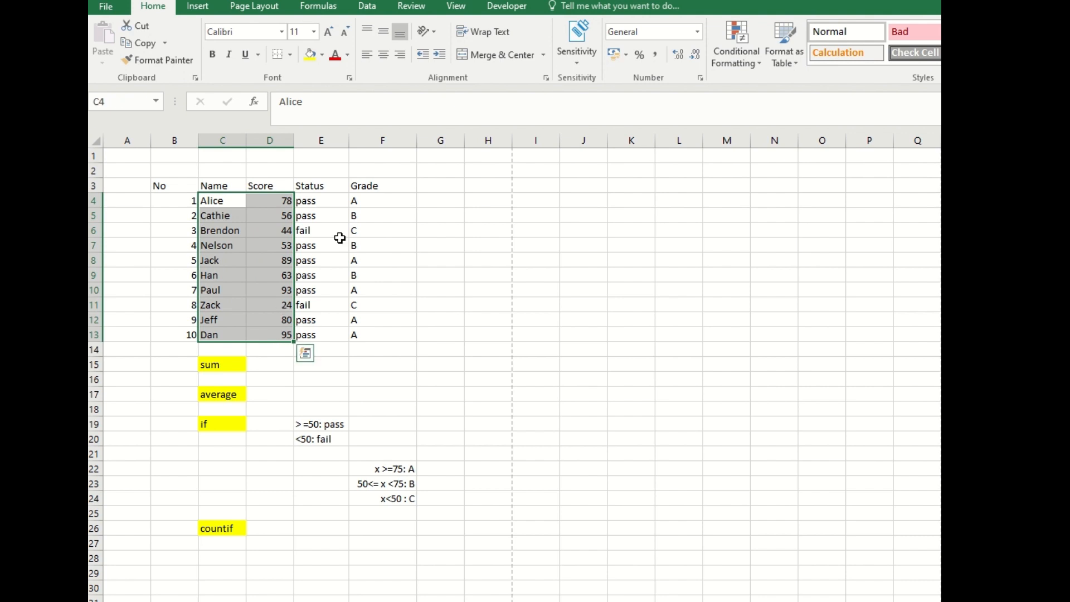
click(386, 199)
click(331, 199)
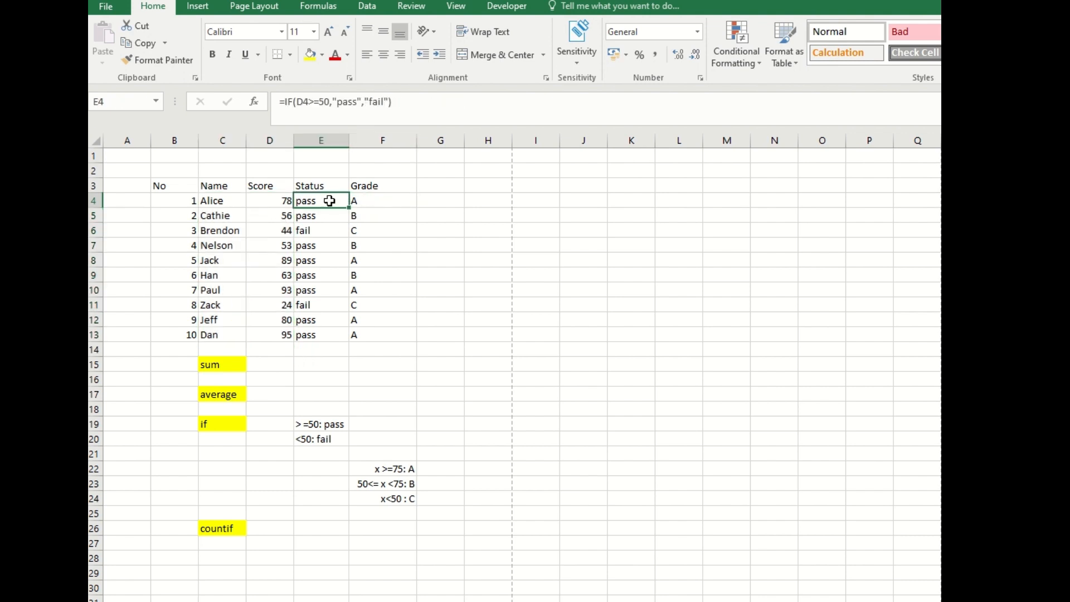
drag(335, 202, 335, 338)
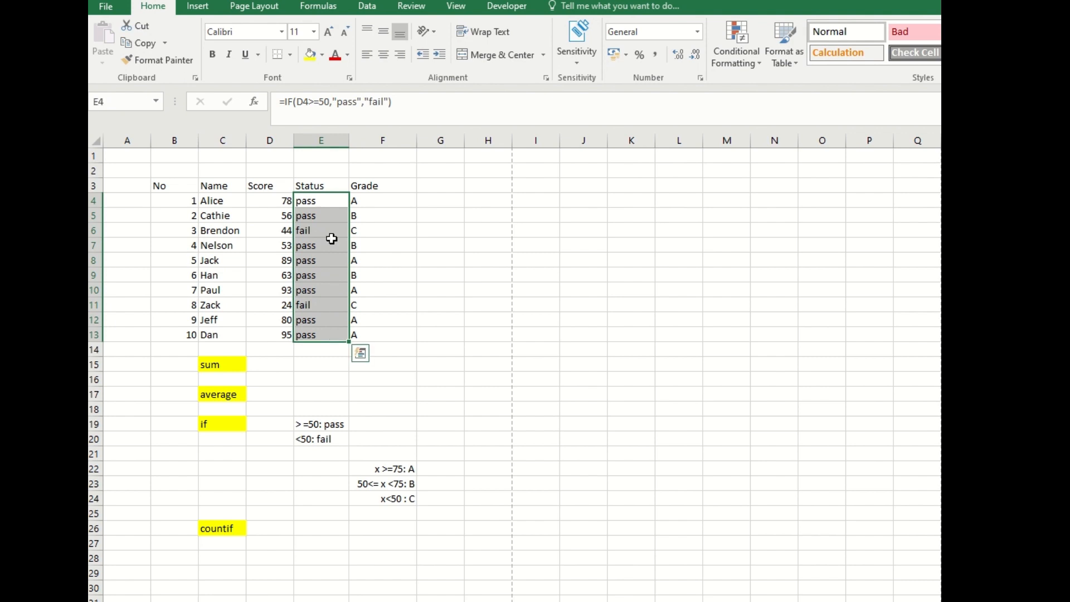
drag(375, 199, 373, 335)
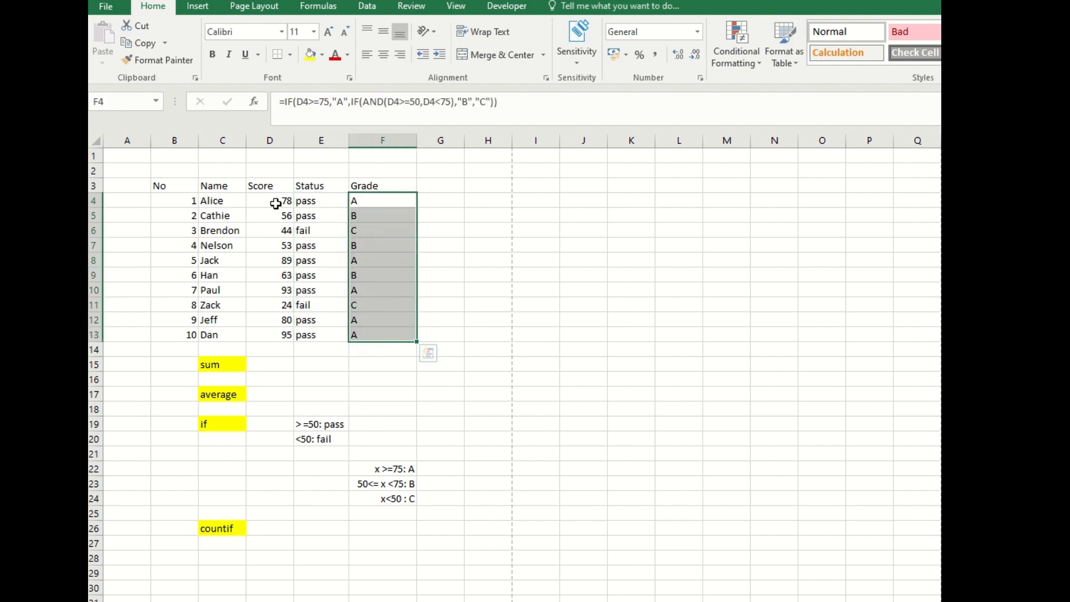
drag(310, 201, 382, 341)
key(Delete)
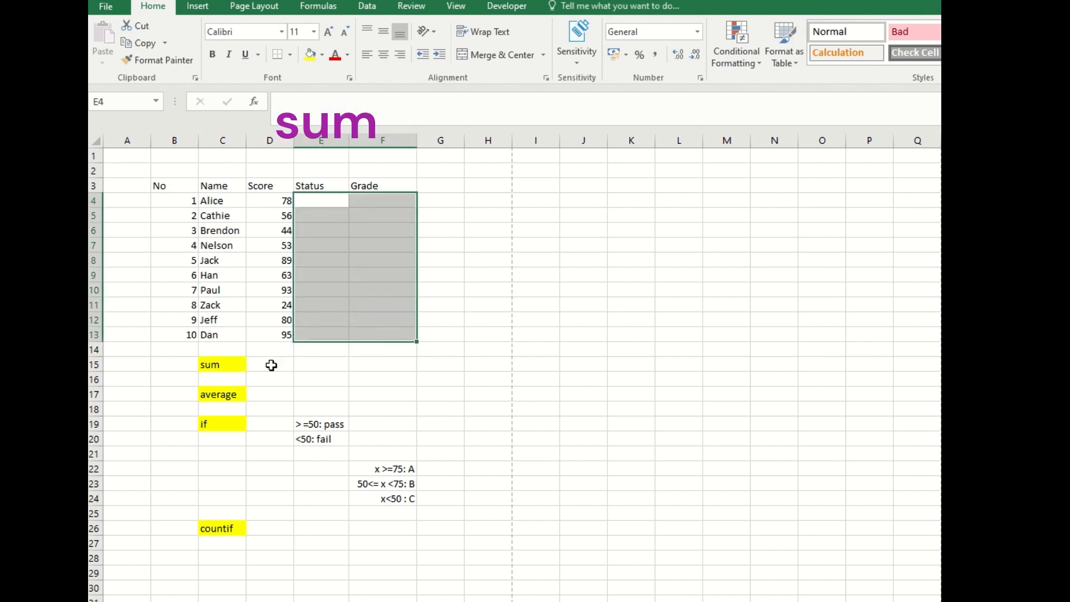
- Total all the scores in D4:D13 with a SUM formula in D15
click(272, 364)
text(=c)
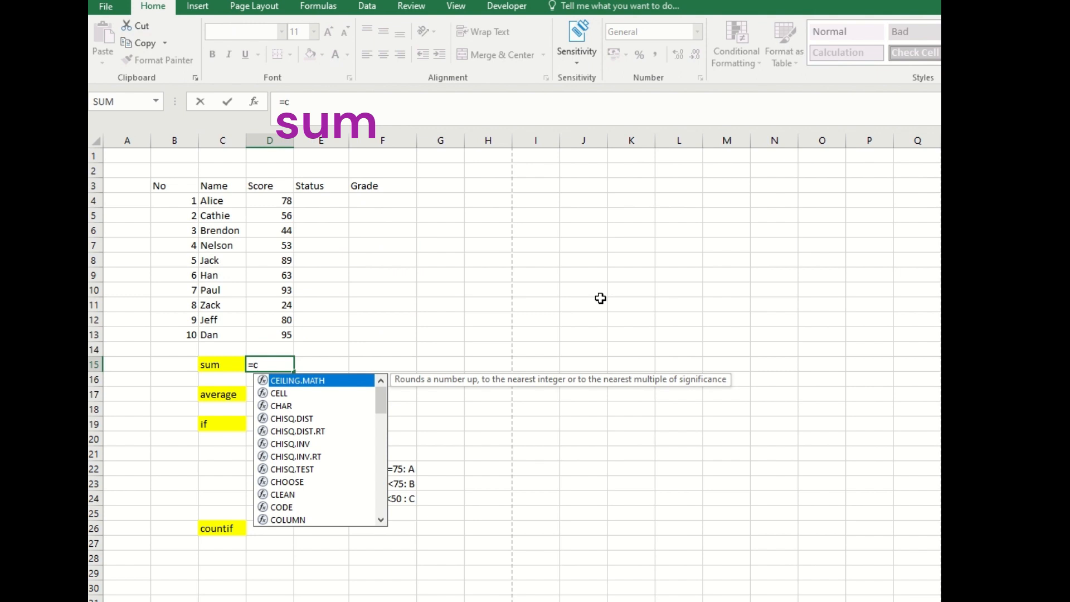
key(BackSpace)
text(sum()
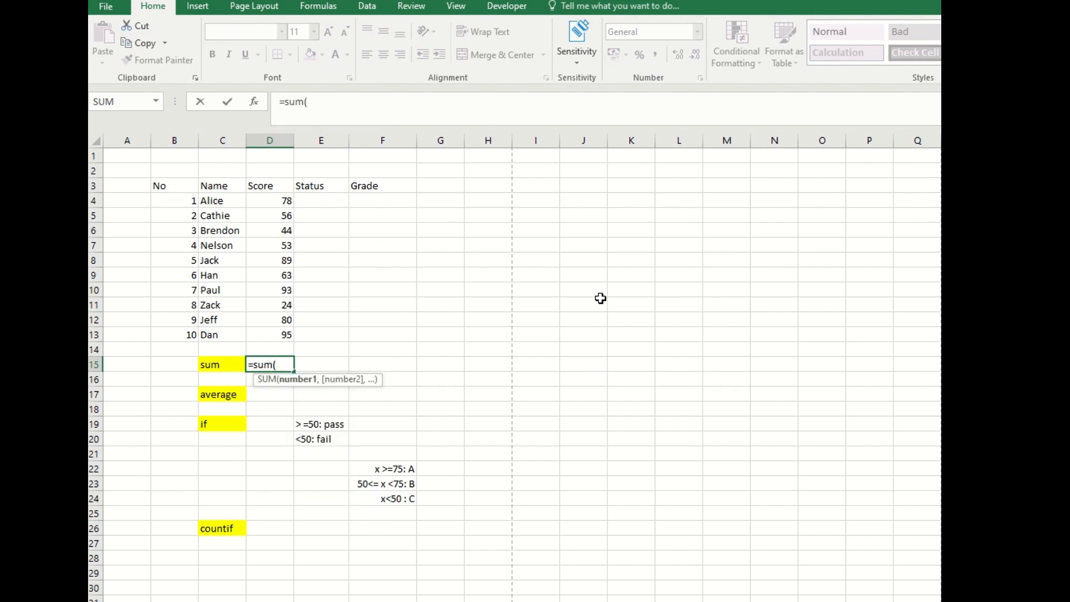
drag(269, 201, 285, 339)
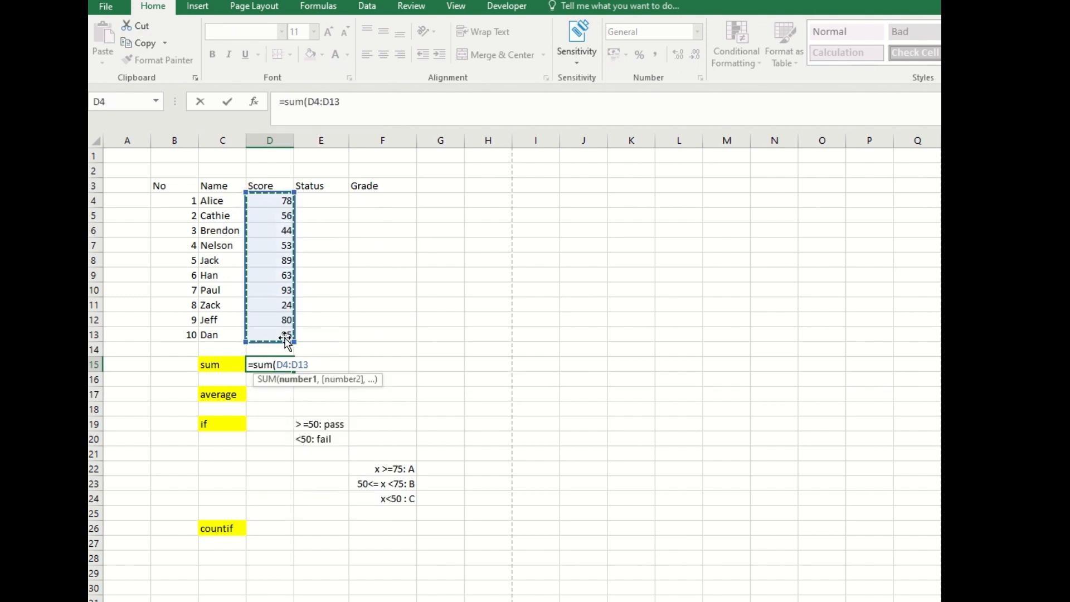
key(Return)
- Add only the scores in D4, D7 and D10 with a SUM formula in E15
click(321, 363)
text(=)
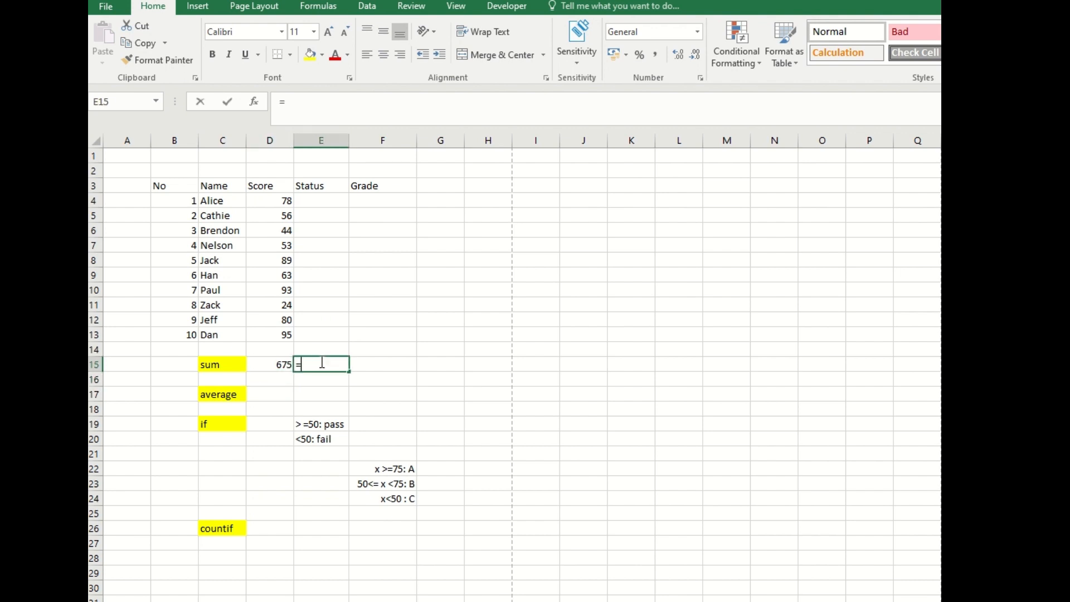
text(sum()
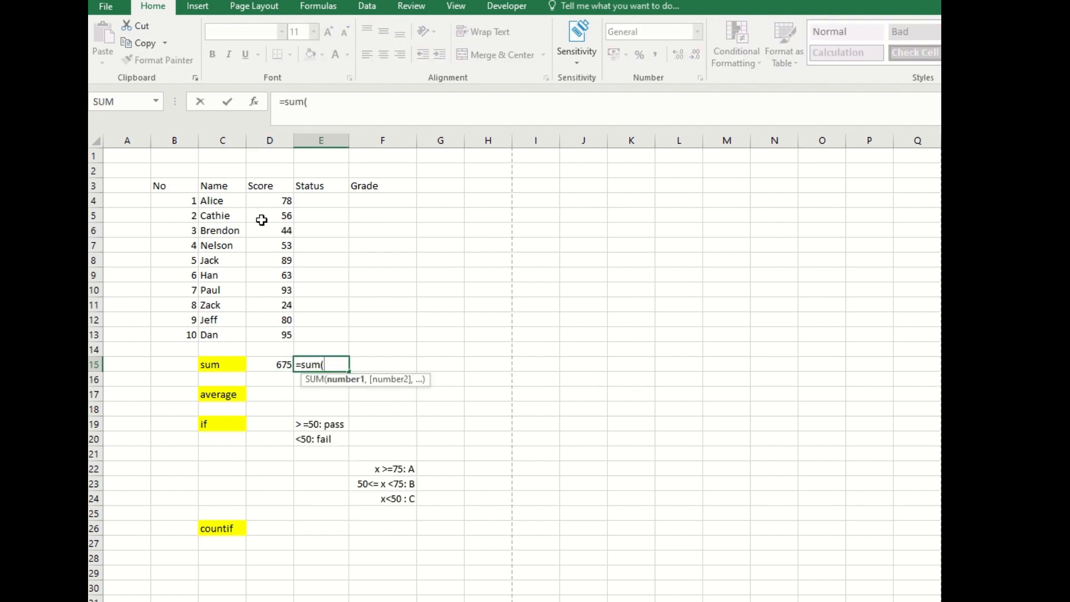
click(276, 201)
text(,)
click(273, 247)
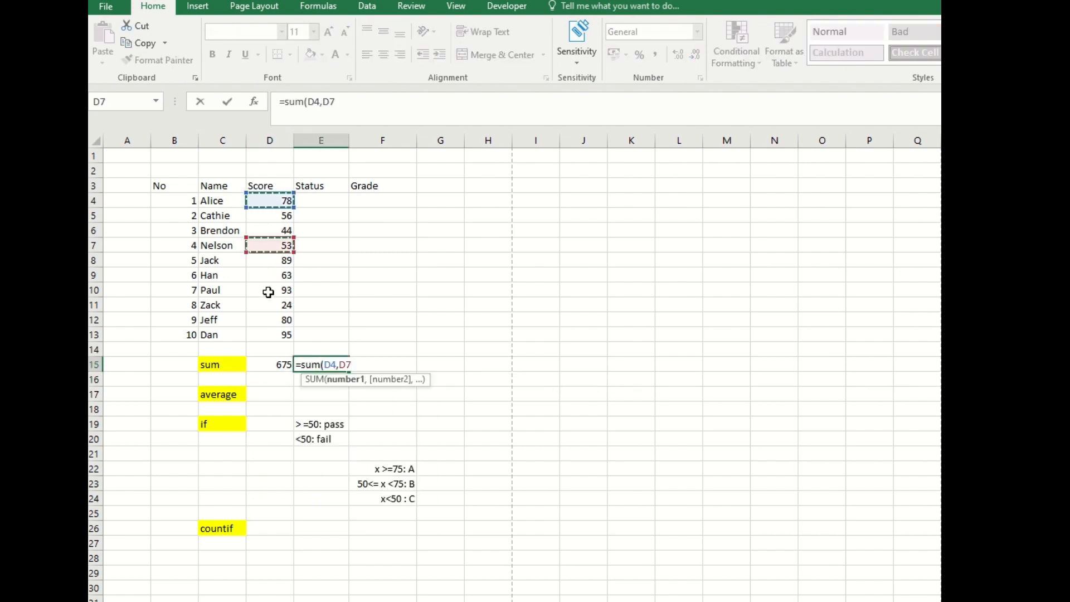
text(,)
click(269, 291)
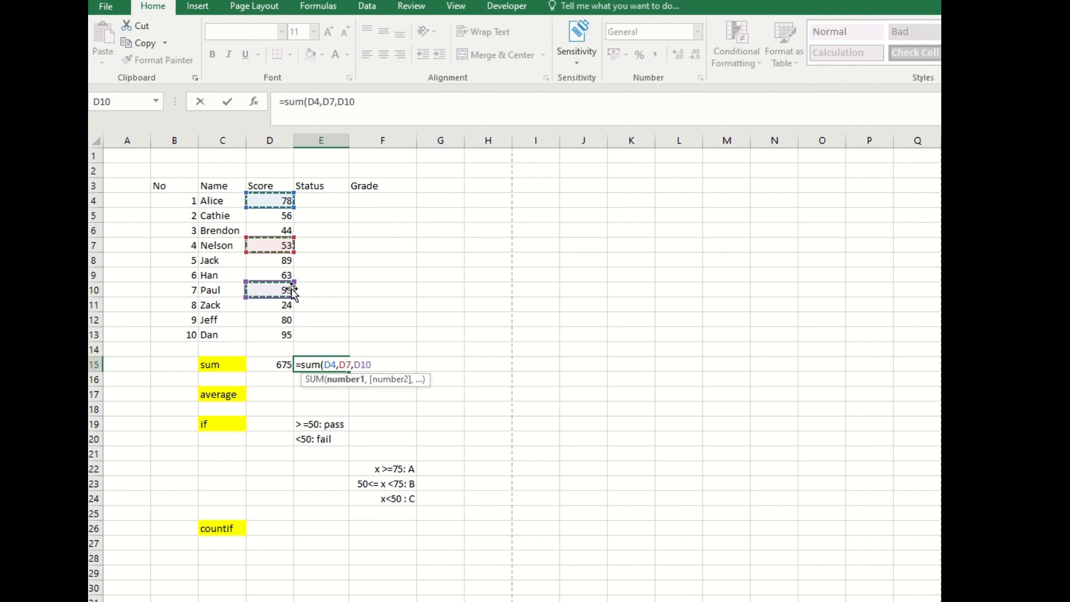
key(Return)
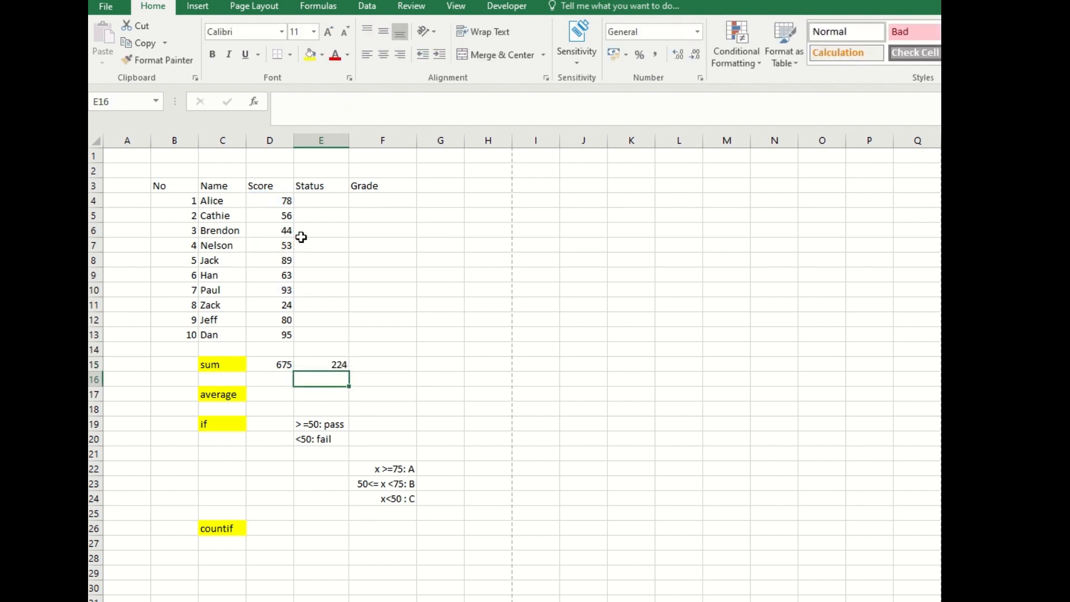
click(321, 364)
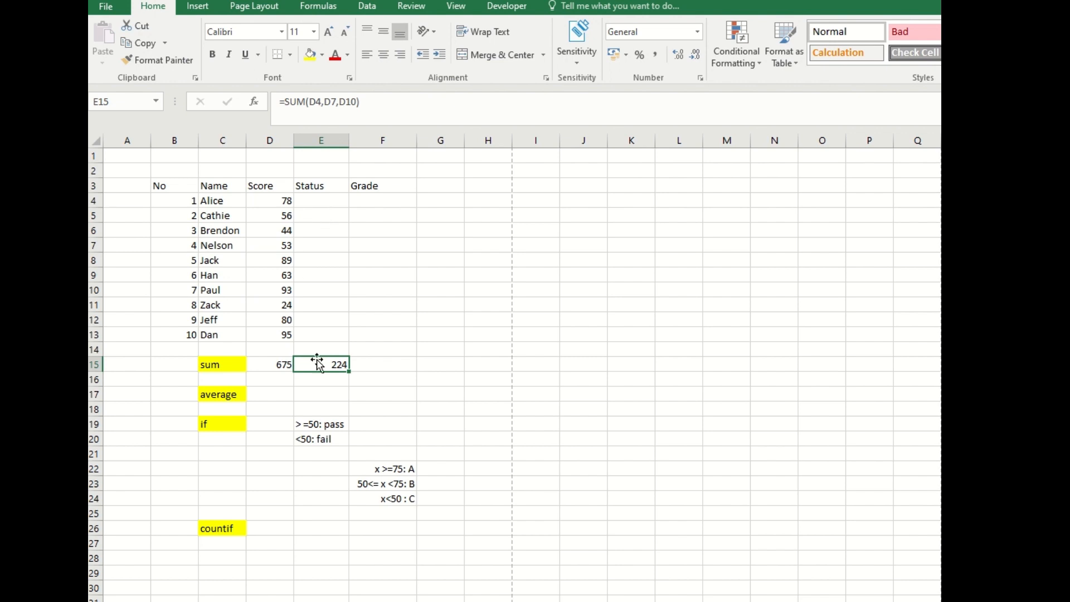
- Calculate the average of the scores in D4:D13 with an AVERAGE formula in D17
click(275, 394)
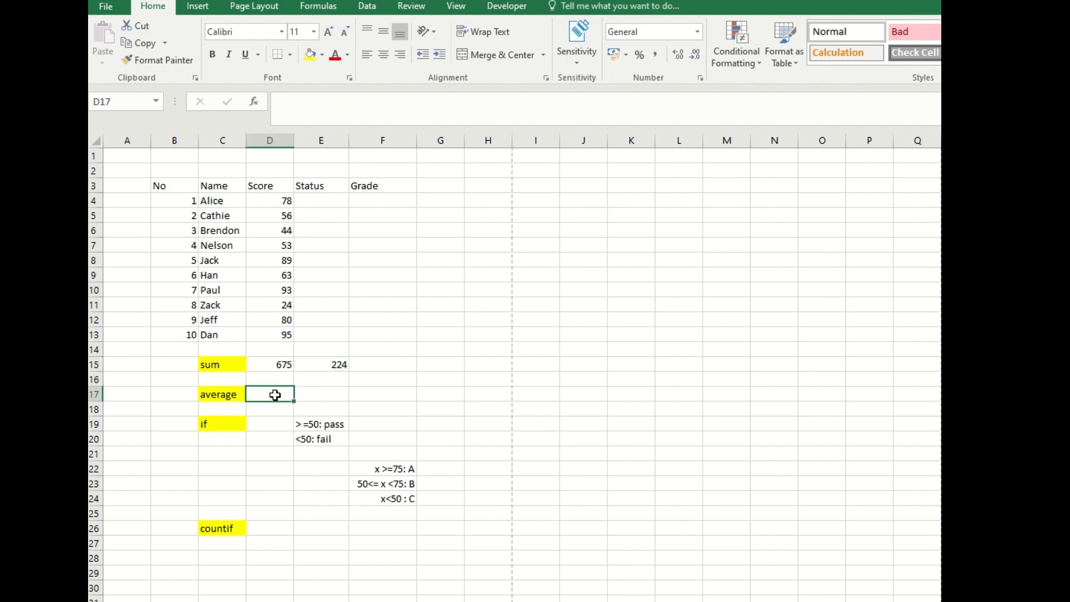
text(=average()
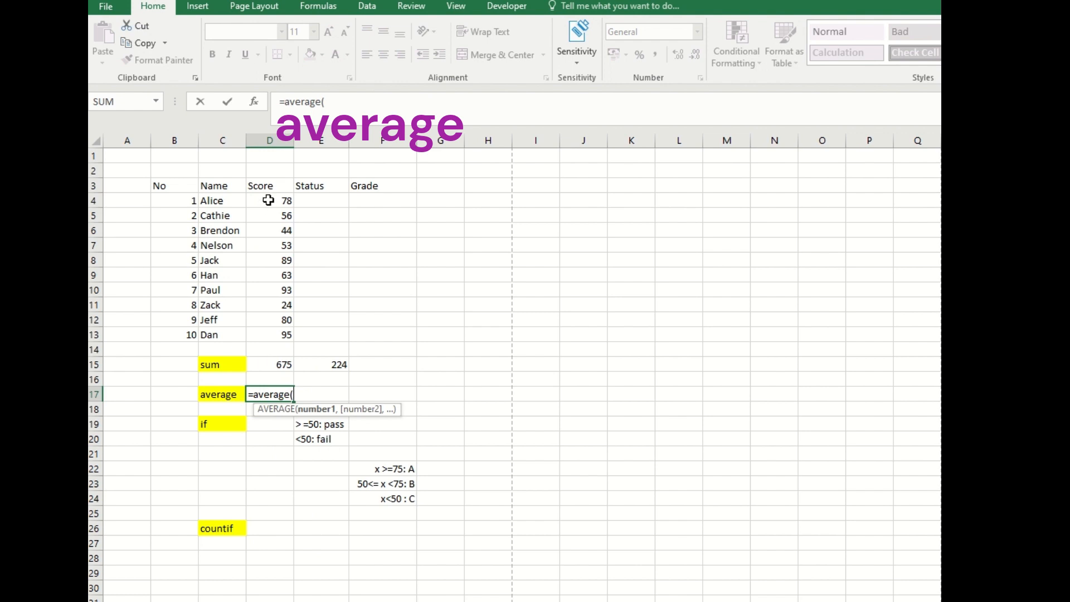
drag(268, 201, 286, 332)
text())
key(Return)
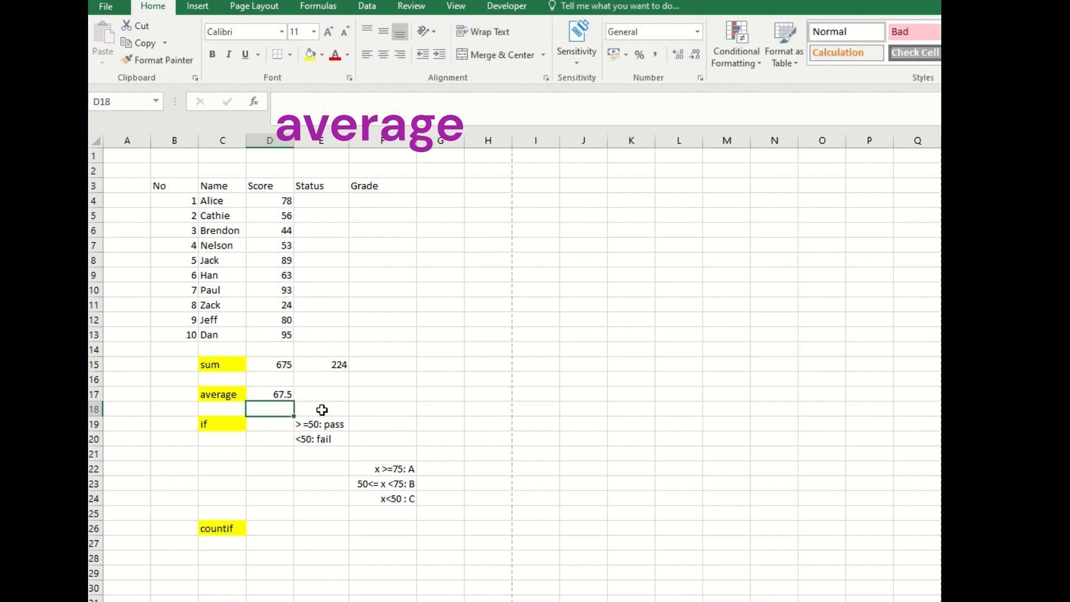
- Average the selected scores in D4, D8 and D10:D11 with an AVERAGE formula in E17 and review its references
click(326, 392)
text(=)
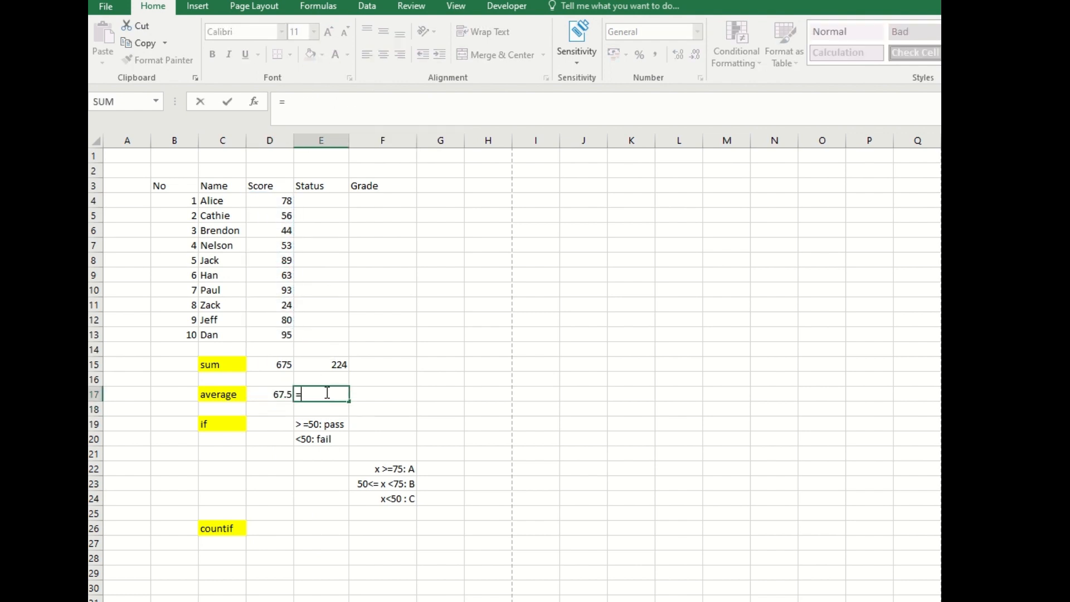
text(average()
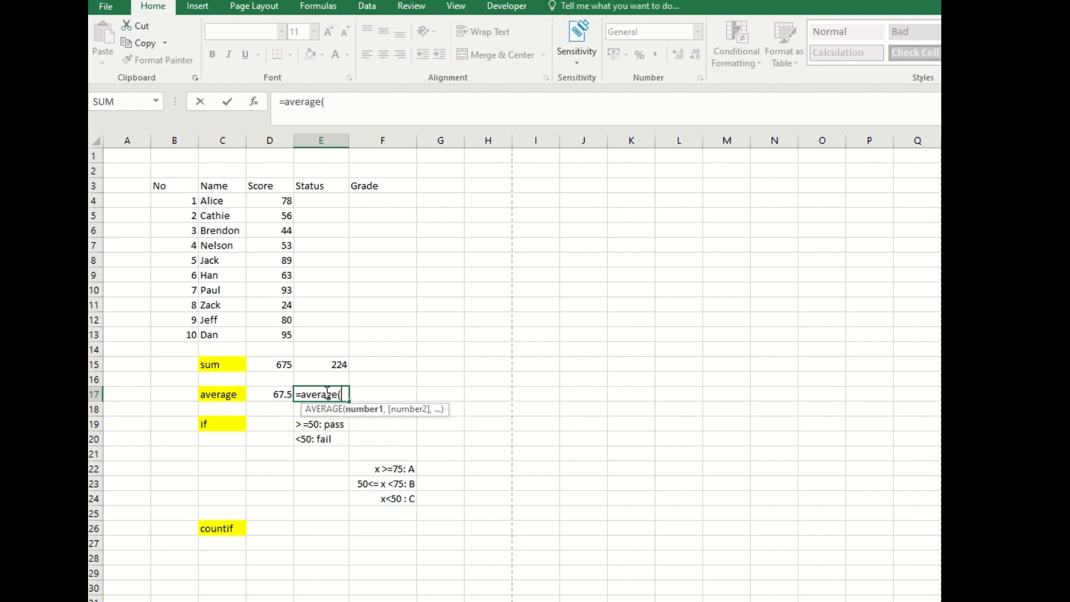
click(282, 202)
text(,)
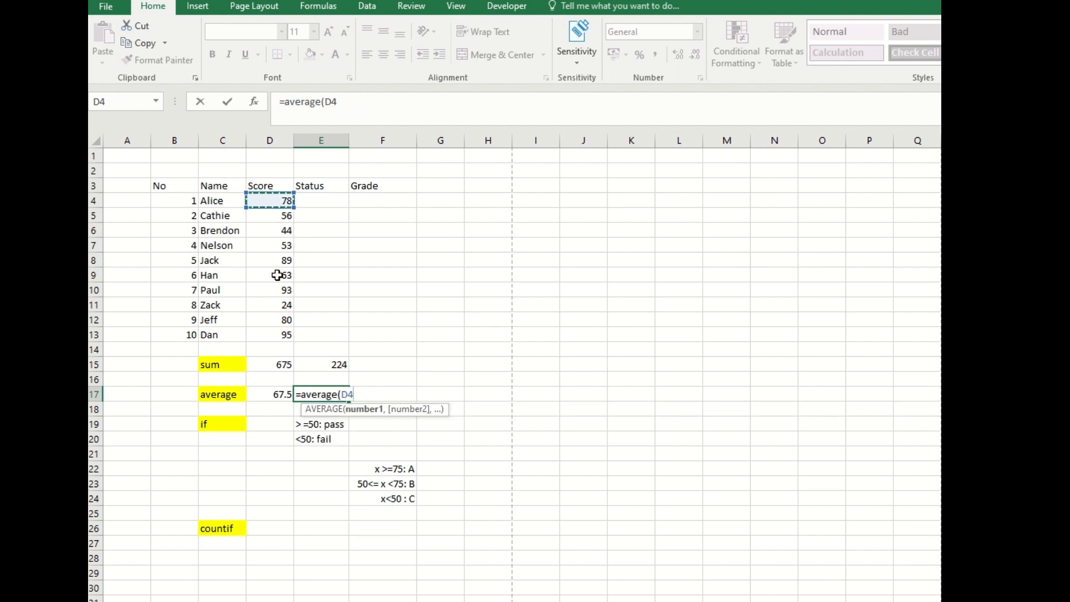
click(274, 261)
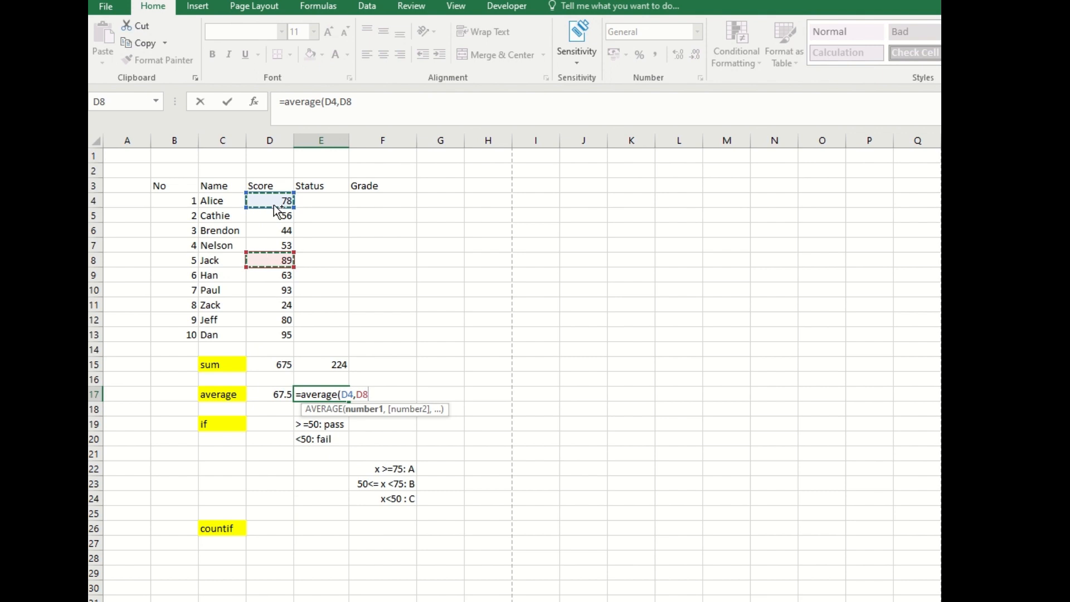
text(,)
drag(265, 291, 270, 306)
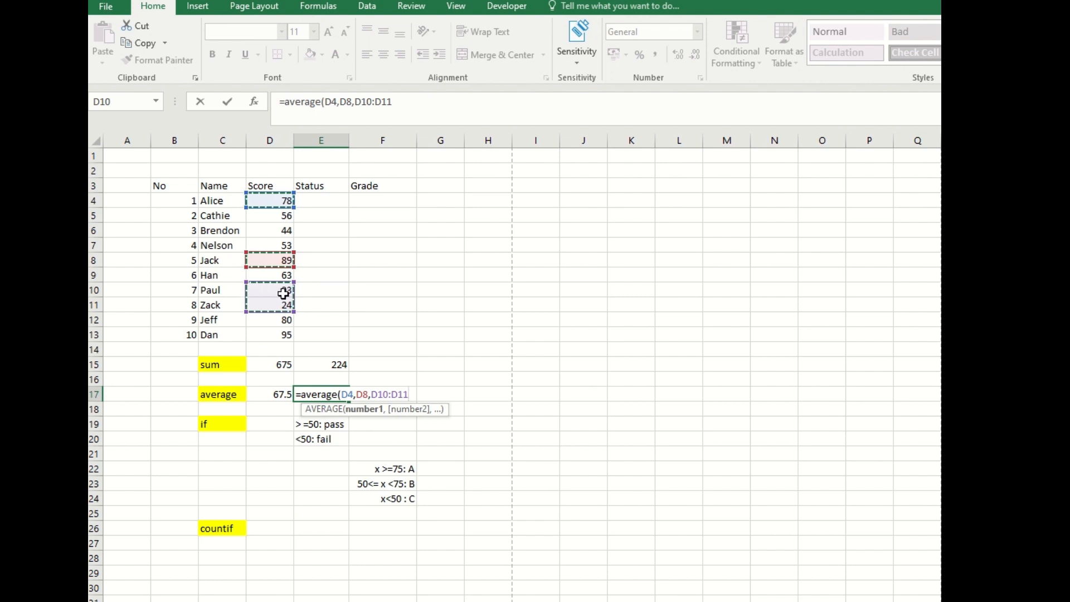
key(ctrl+Return)
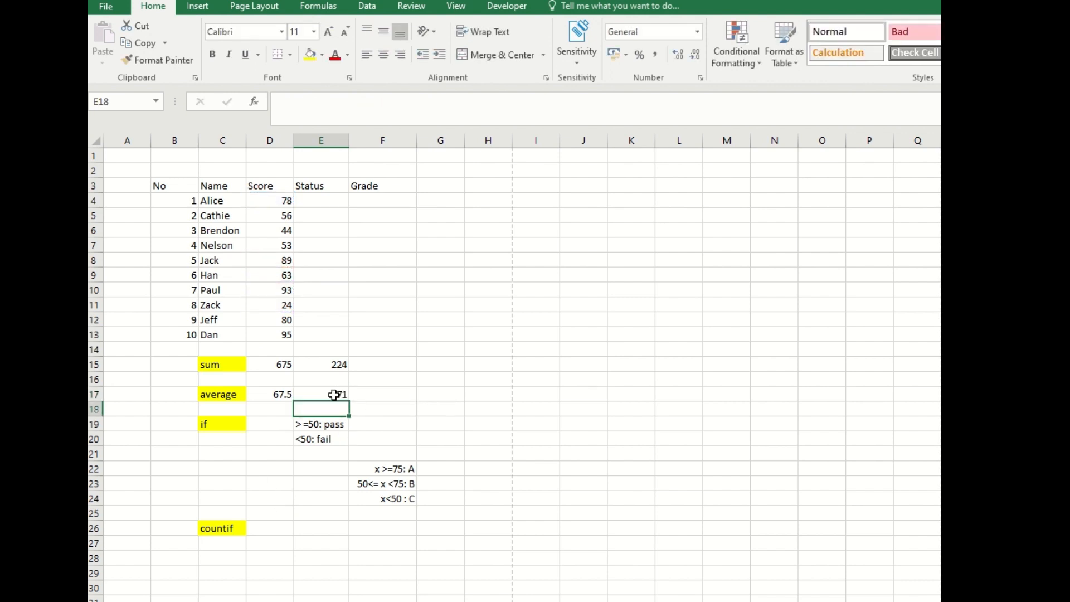
double_click(335, 394)
key(ctrl+Return)
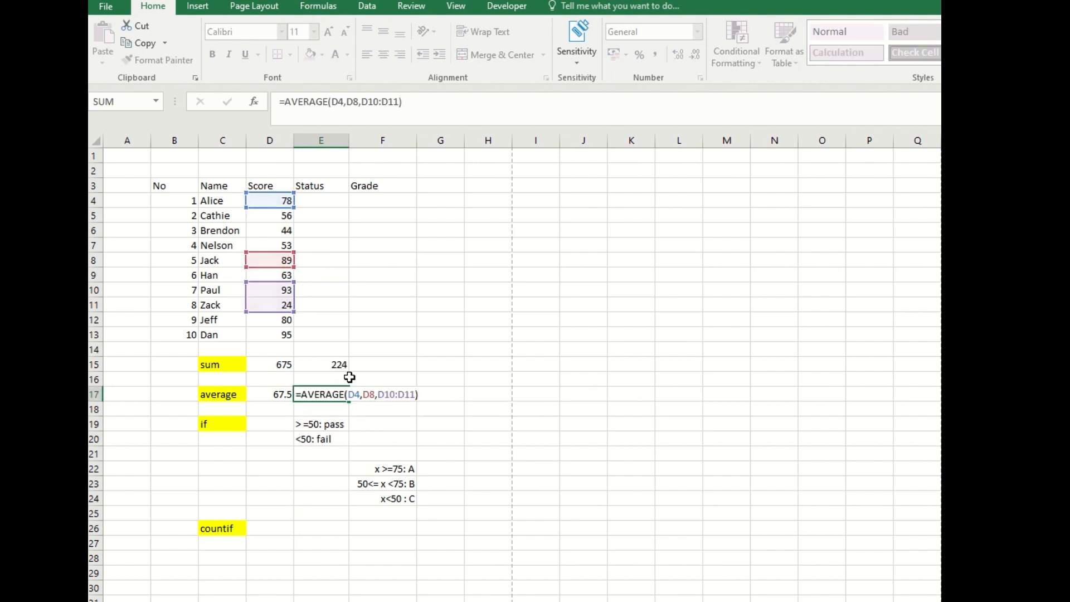
- Enter the Status formula =IF(D4>=50,"pass","fail") in E4
click(228, 427)
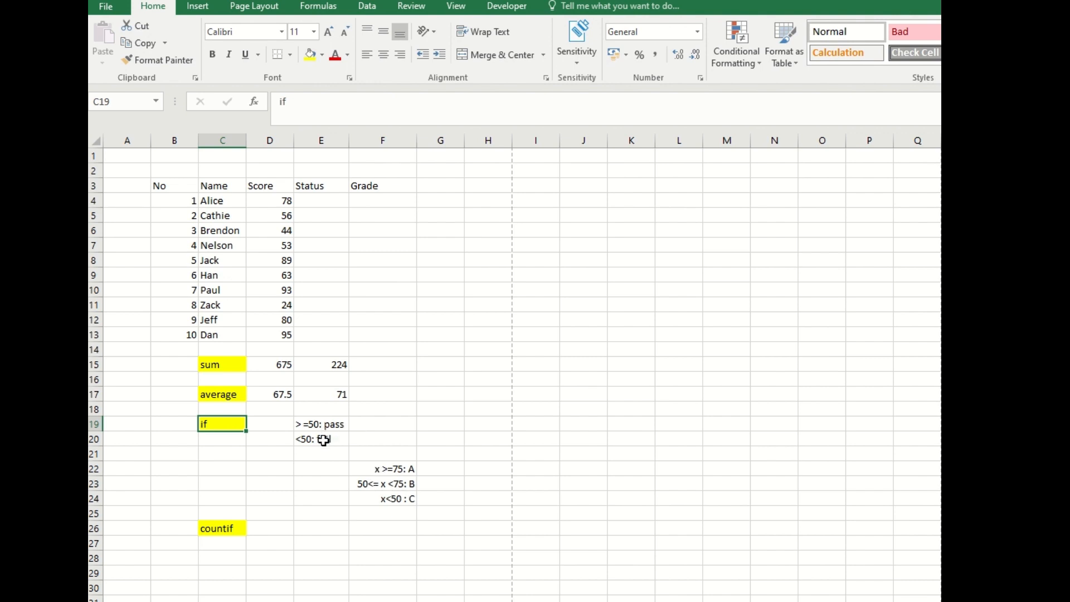
click(330, 202)
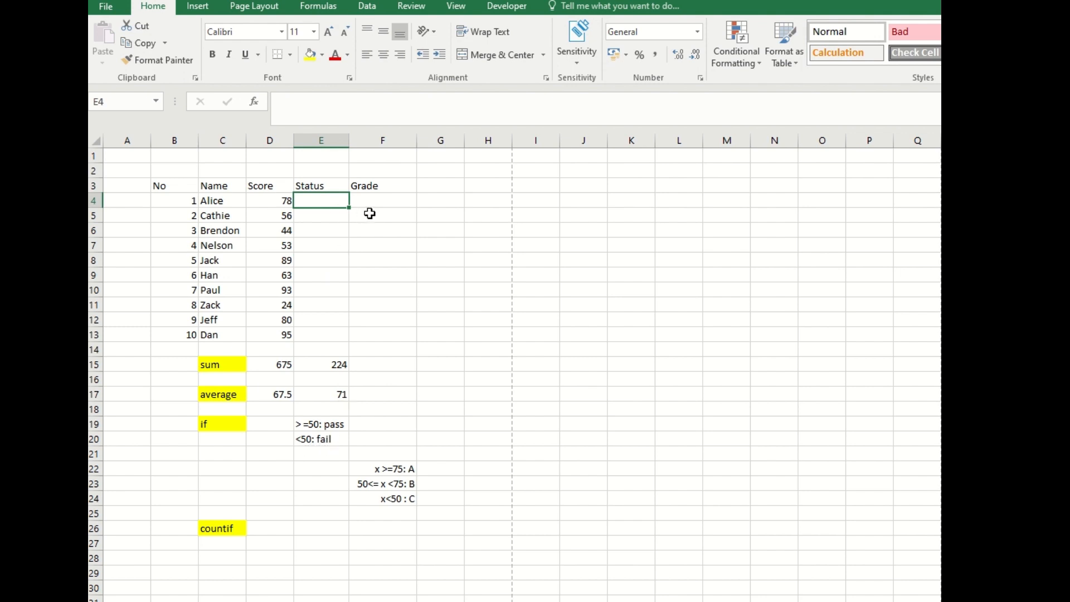
text(=if()
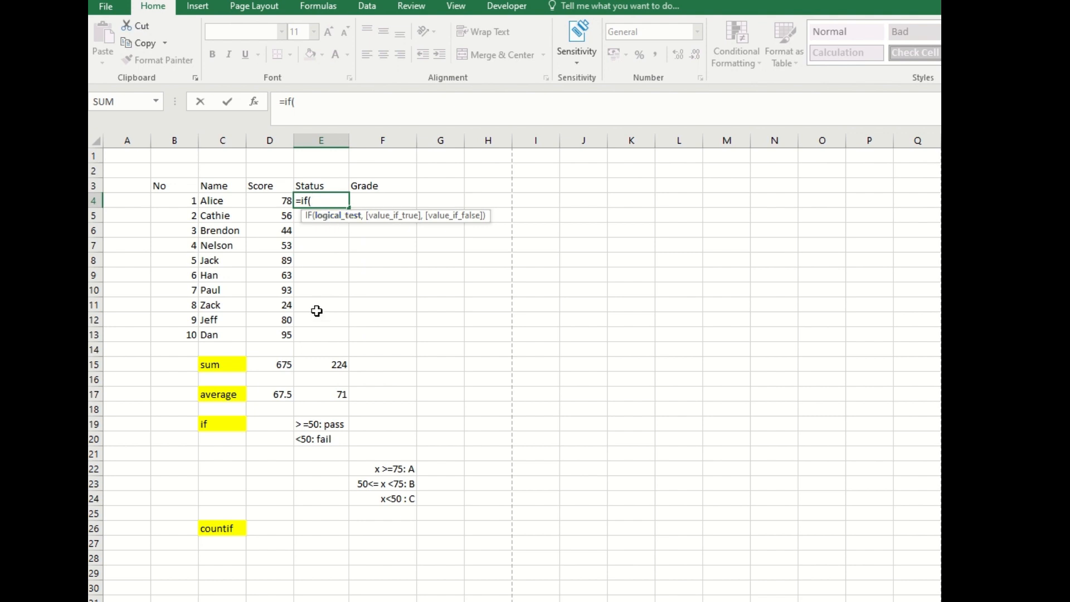
click(272, 202)
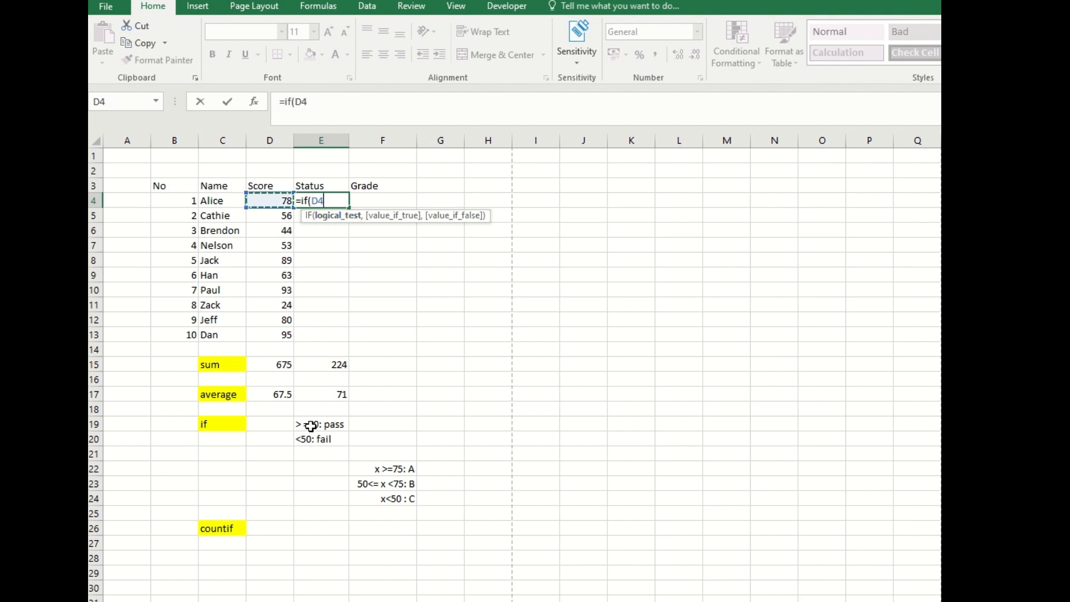
text(>=50,)
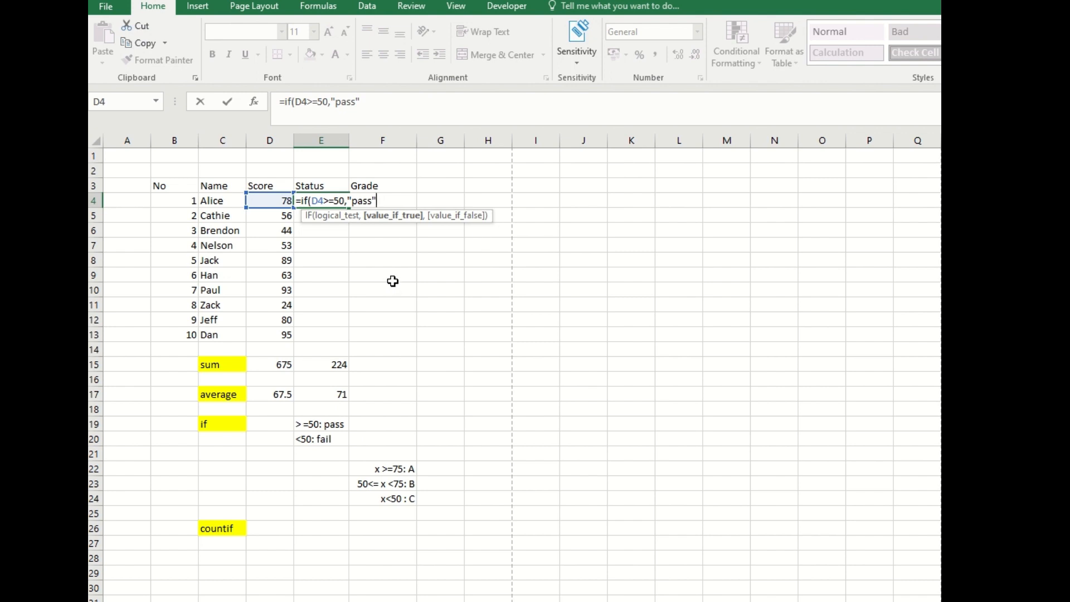
text("pass","fail)
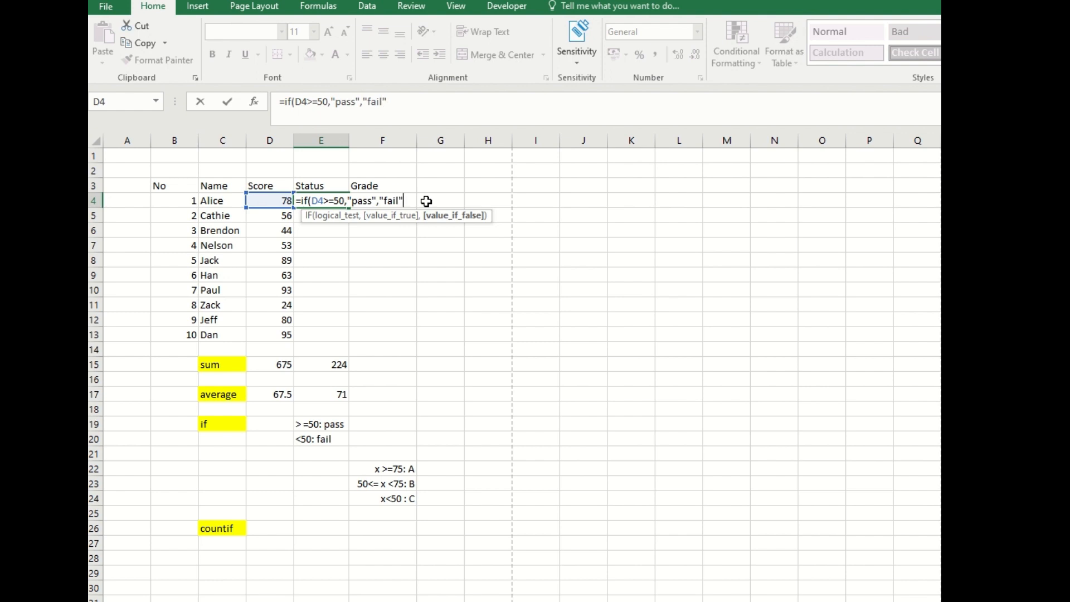
key(Return)
- Fill the Status formula from E4 down to E13 and check the scores in D6 and D7 against the pass/fail rule
click(337, 199)
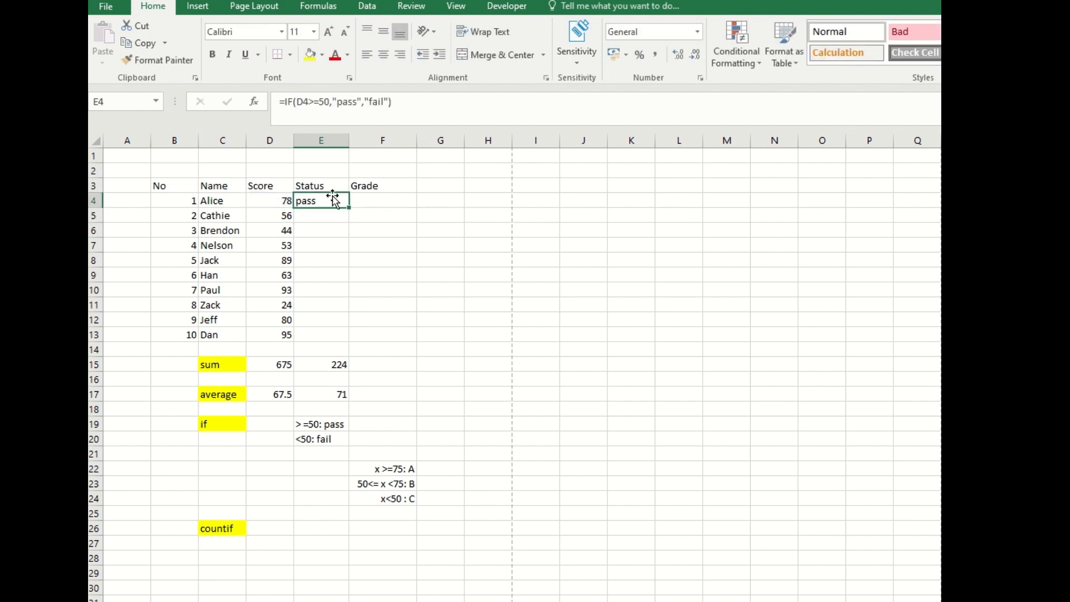
drag(280, 201, 283, 337)
click(327, 207)
double_click(349, 207)
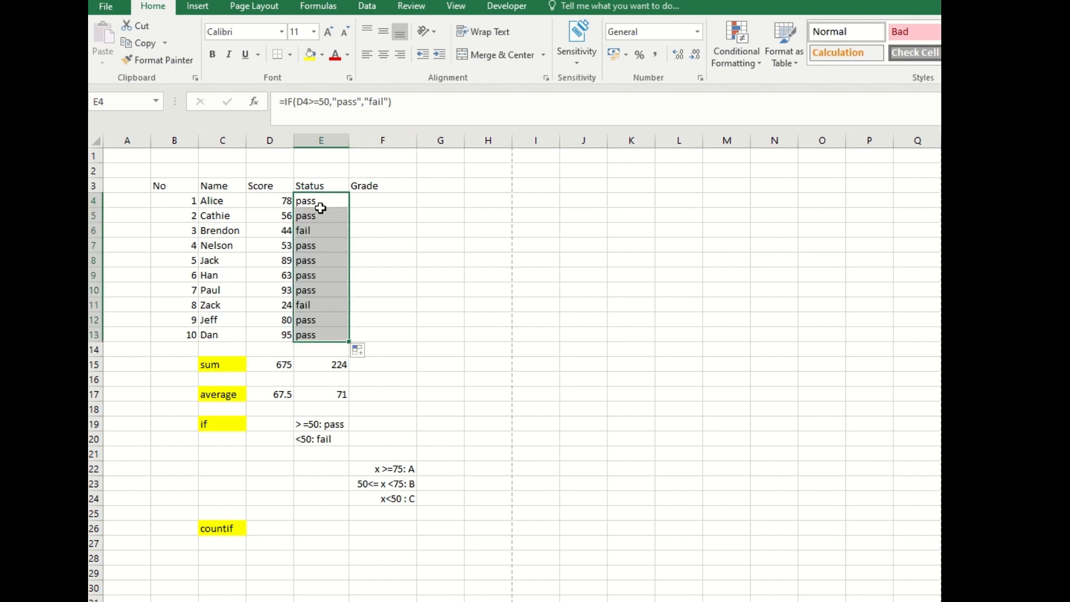
click(386, 204)
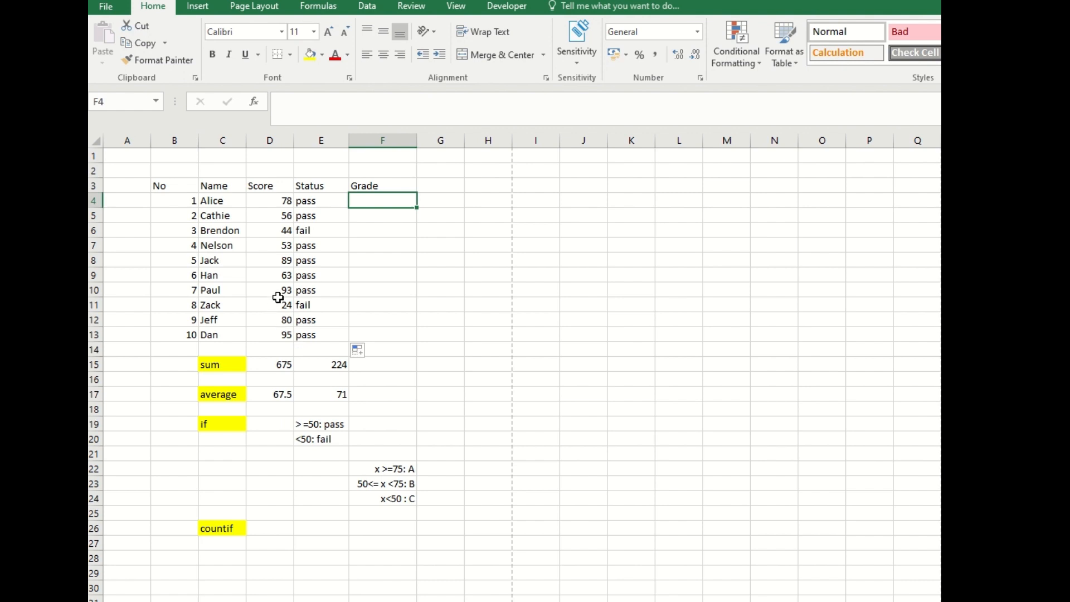
click(275, 232)
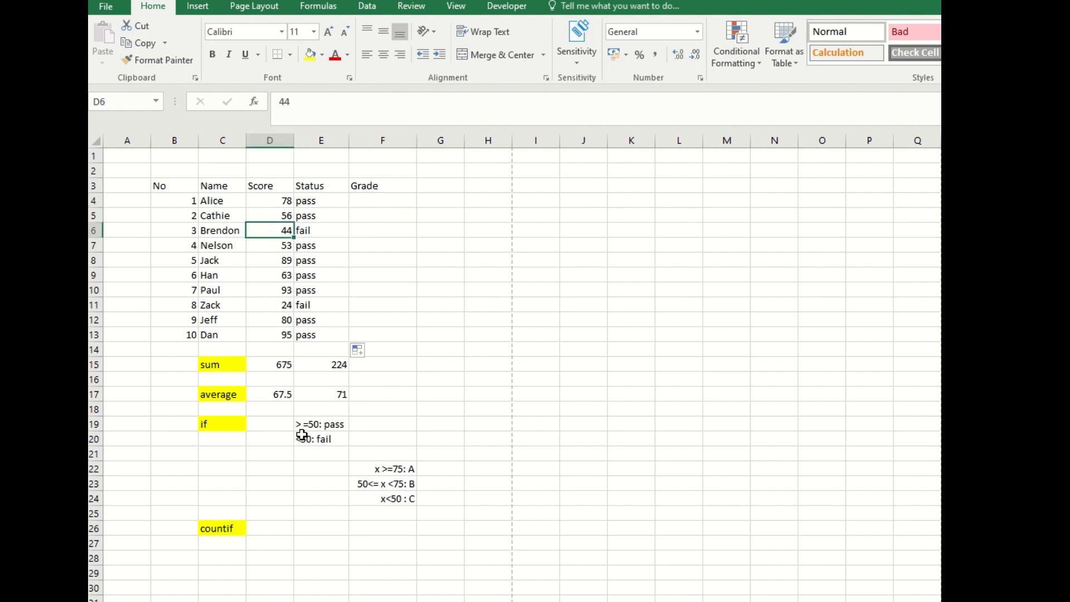
click(274, 248)
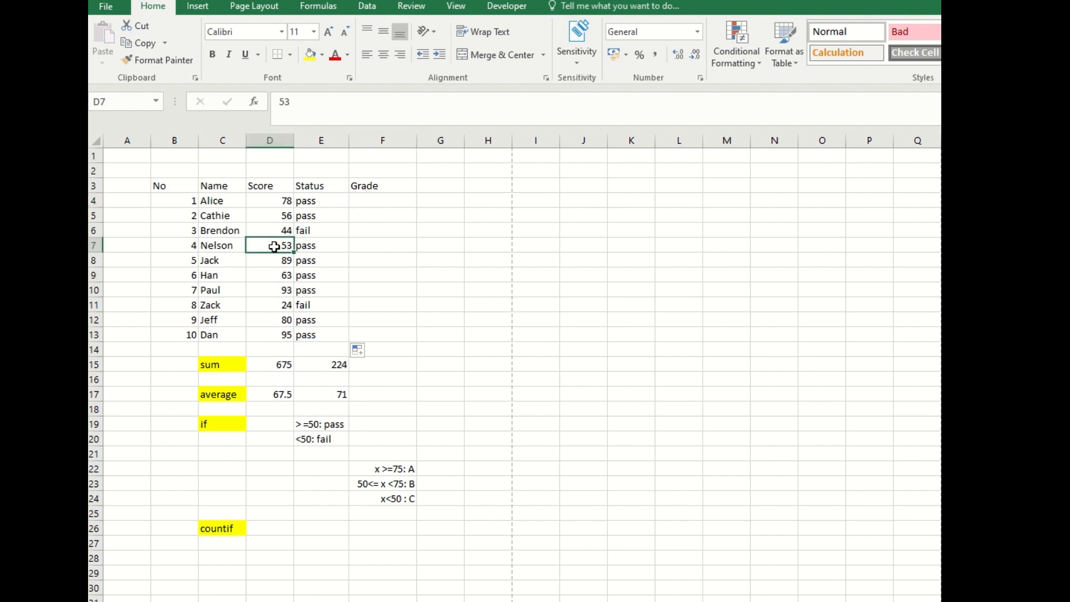
- Set the score in D8 to 50 to test the pass boundary of the Status formula
click(280, 259)
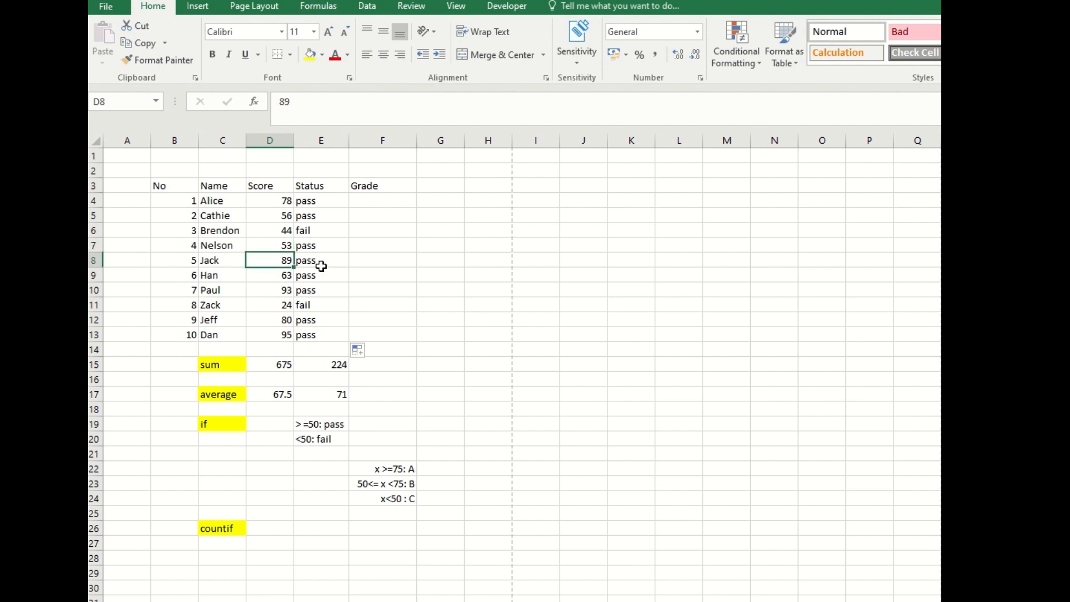
text(50)
key(Return)
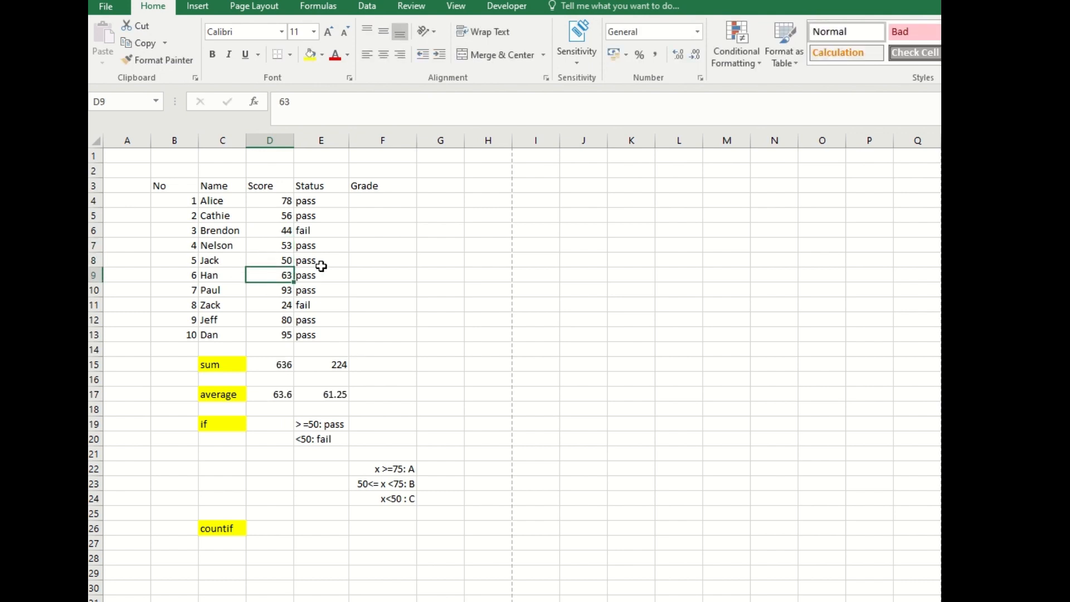
- Test scores just below the pass boundary by setting D8 to 49.9 and to 49.9999
click(278, 260)
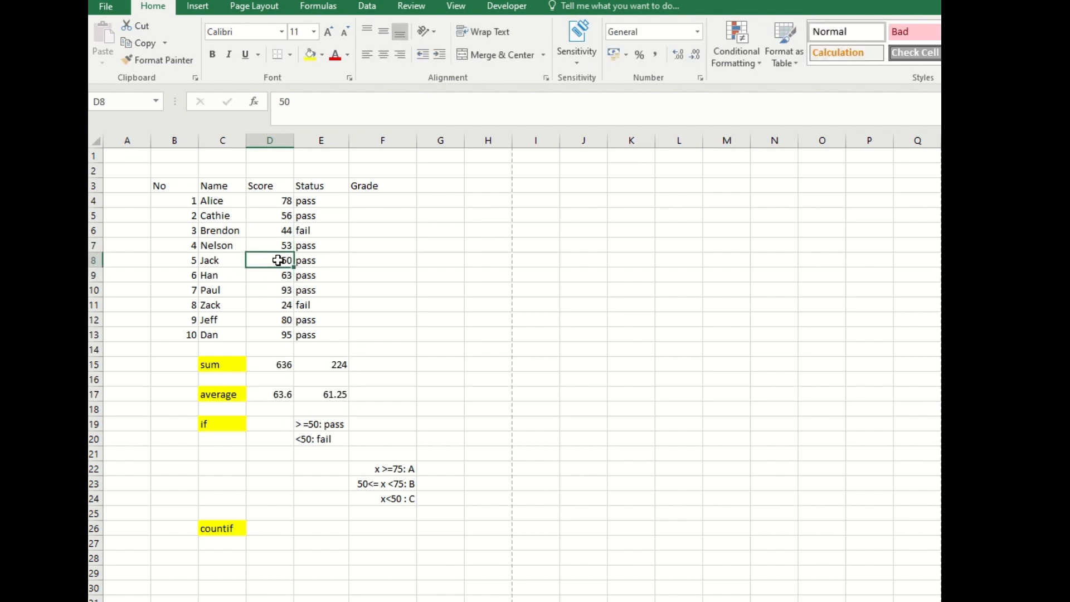
text(49.9)
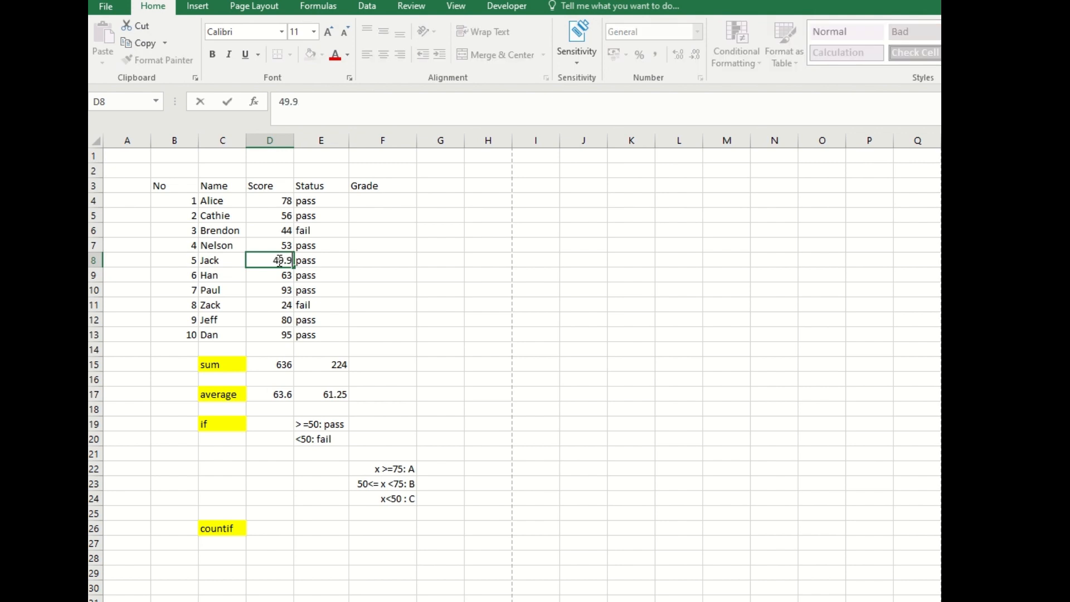
key(Return)
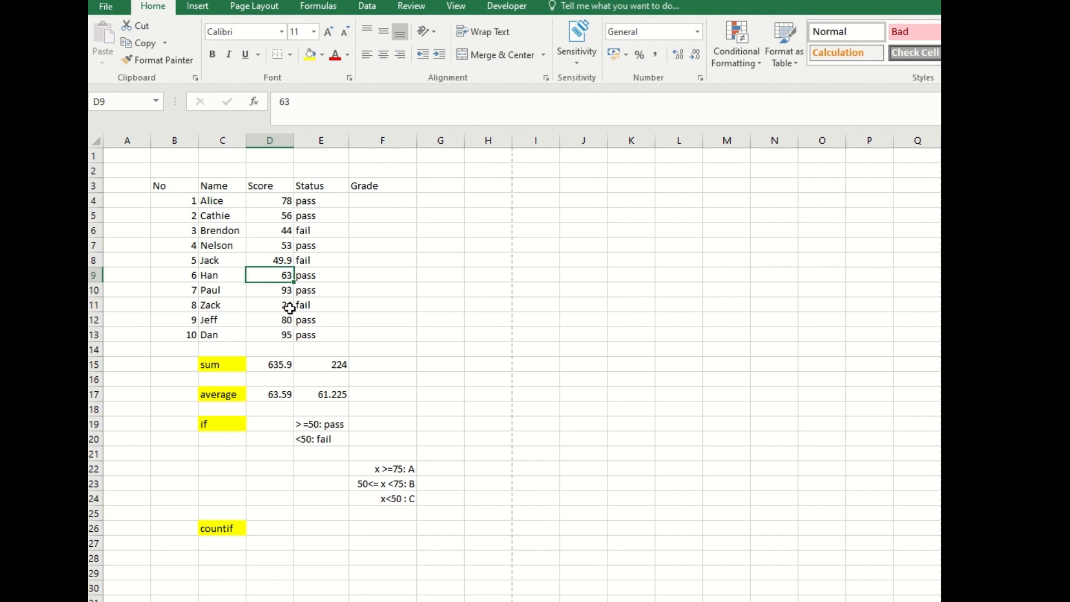
click(281, 261)
click(315, 105)
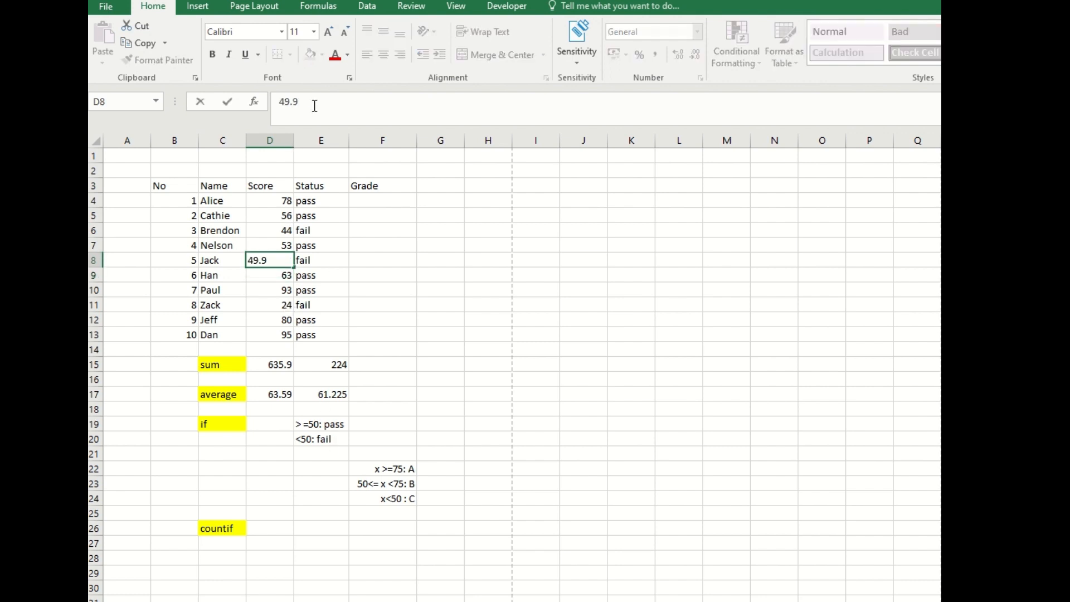
text(999)
key(Return)
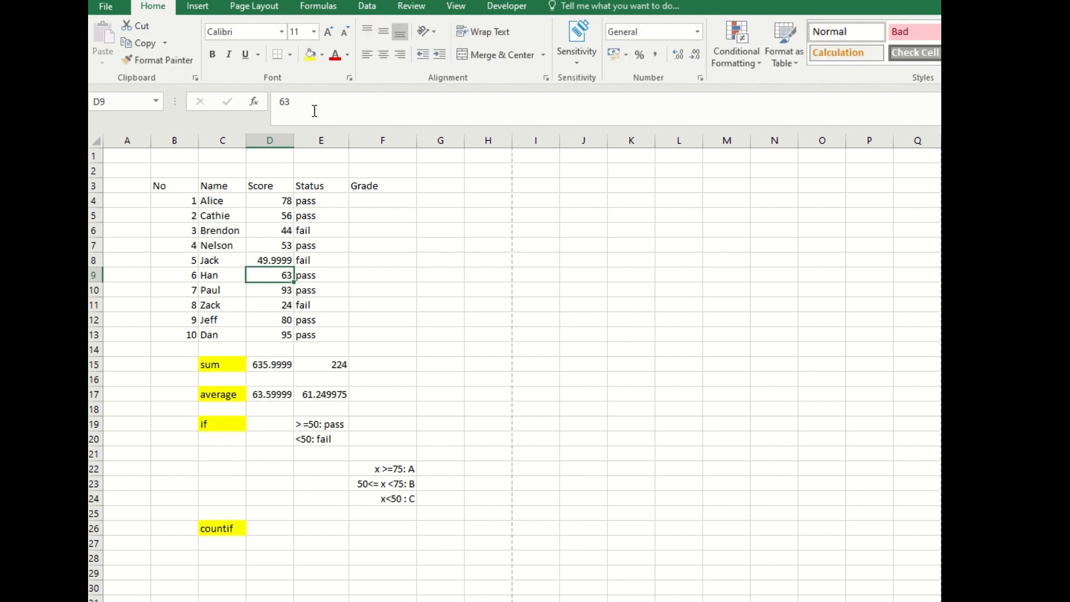
- Set the score in D8 back to 50
click(275, 261)
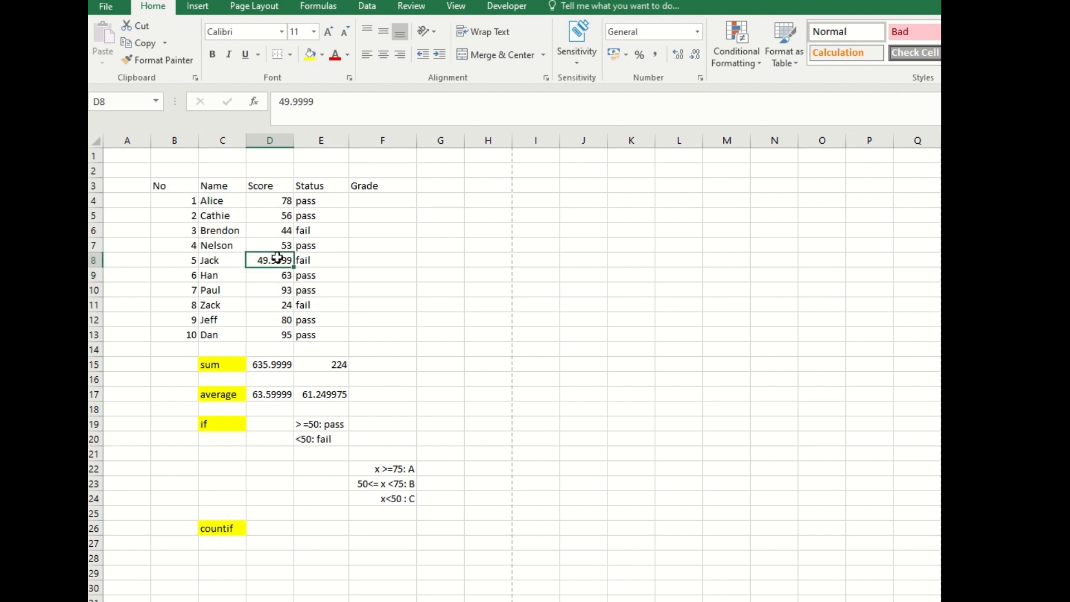
text(5)
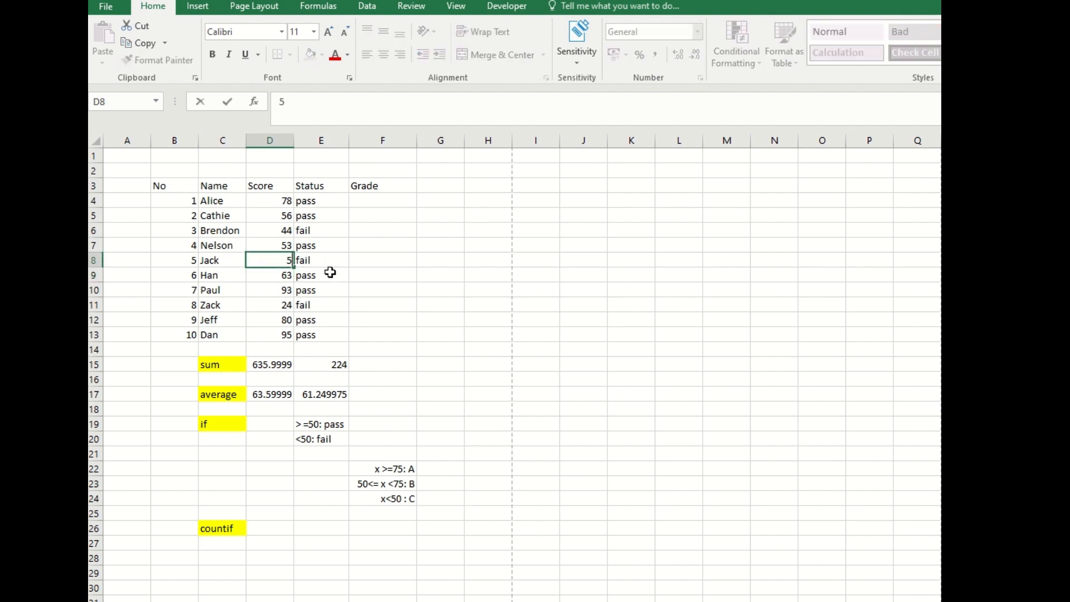
text(0)
key(Return)
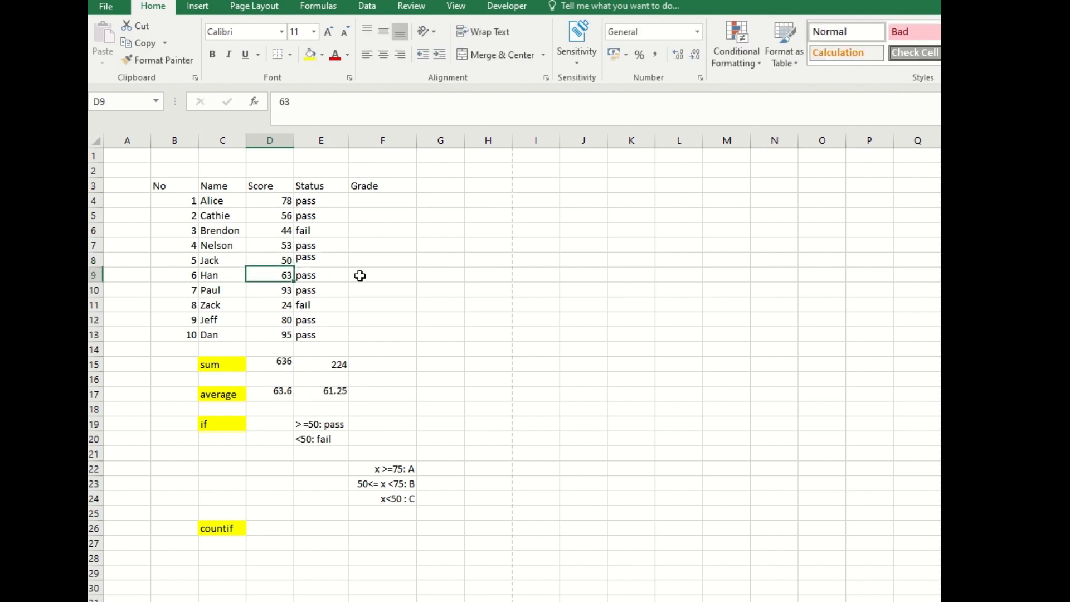
- Check the B grade rule in F23 and start the Grade formula in F4 with =IF(D4>=75,"A",
click(363, 198)
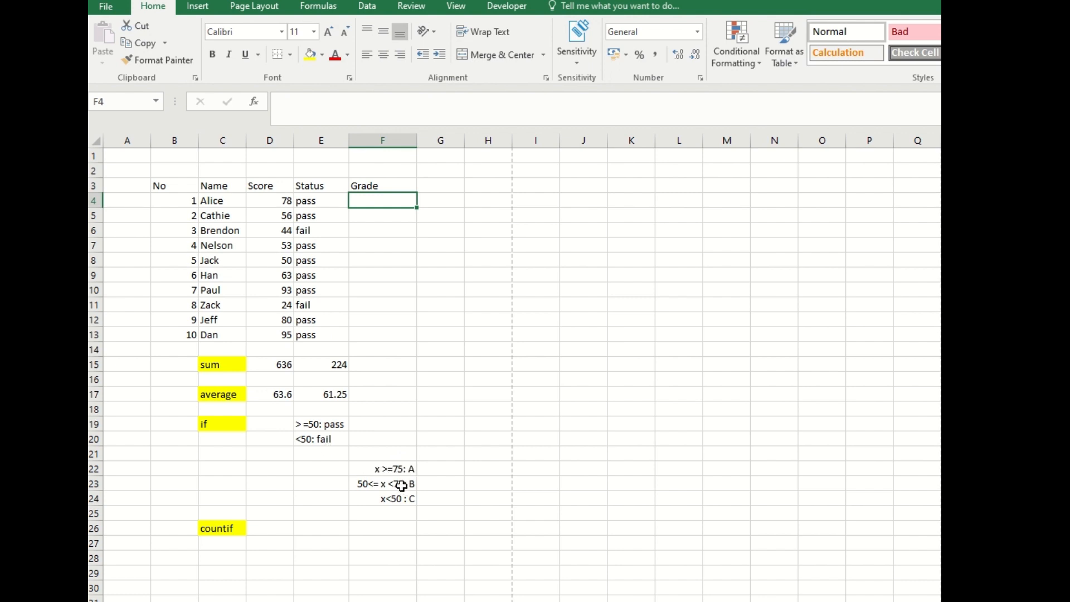
click(397, 483)
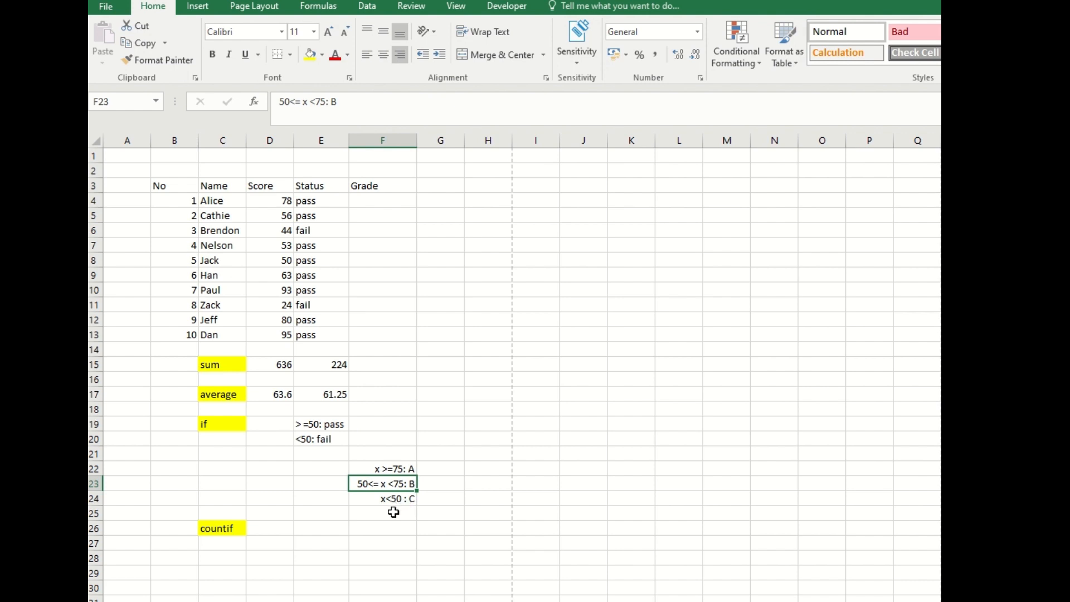
click(379, 202)
text(=if()
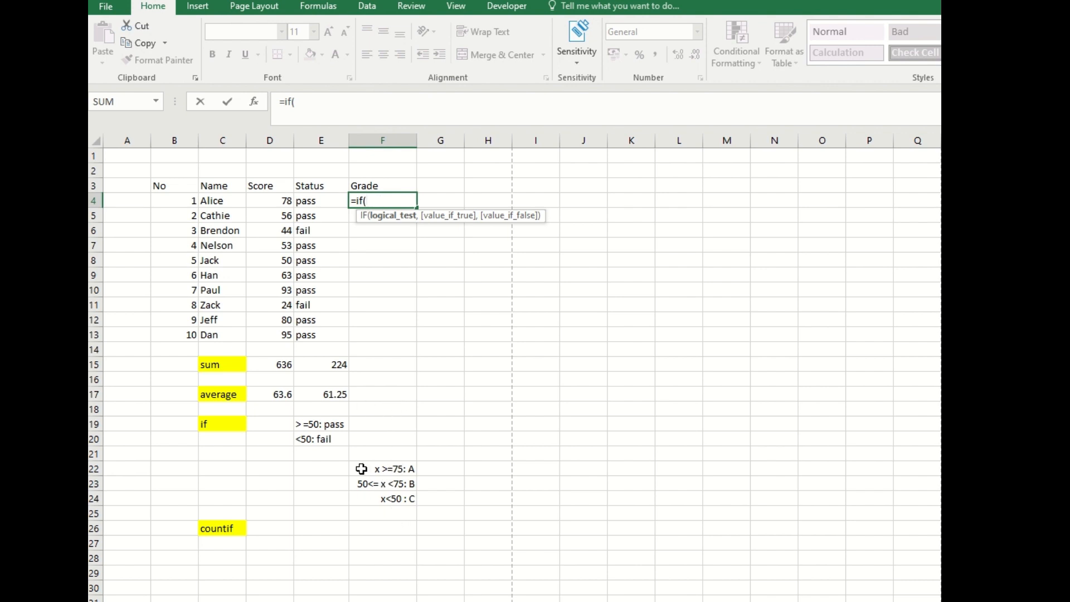
click(275, 202)
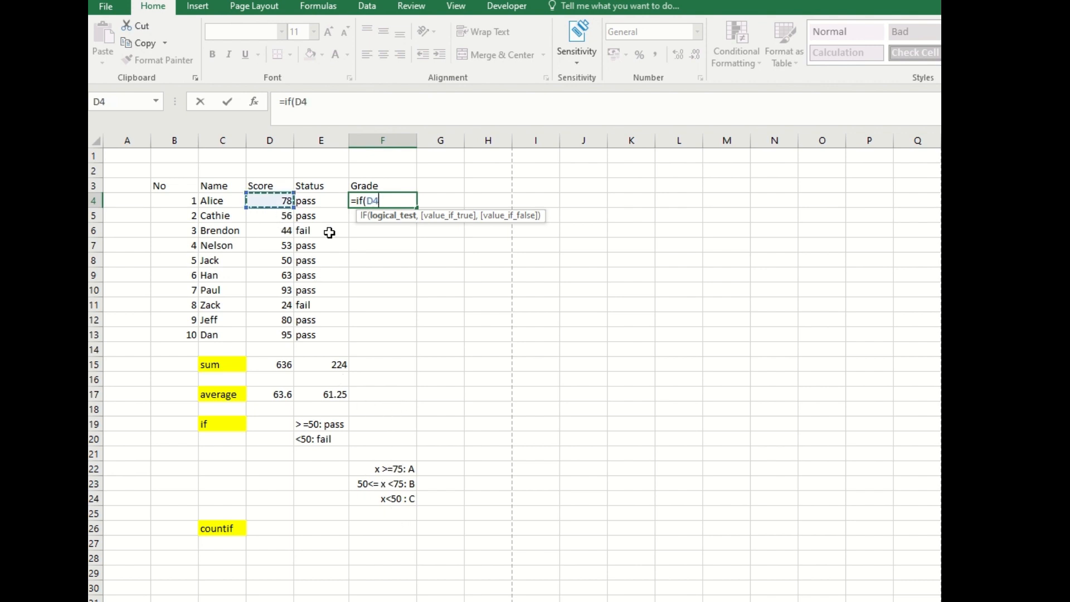
text(>=75,"A)
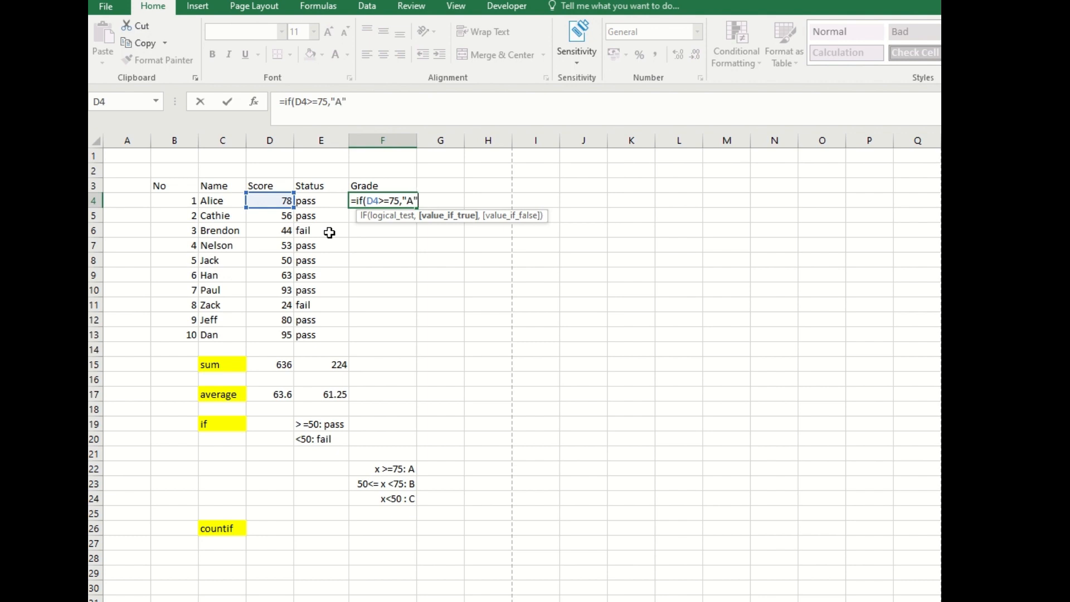
text(",)
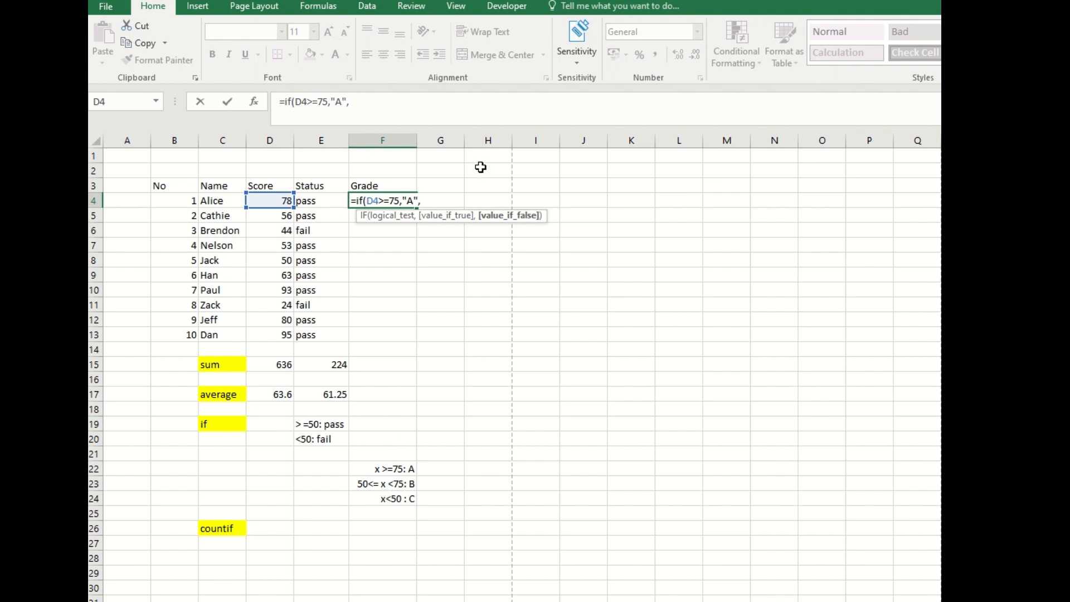
- Complete the Grade formula in F4 with the nested condition IF(AND(D4>=50,D4<75),"B","C")
text(if()
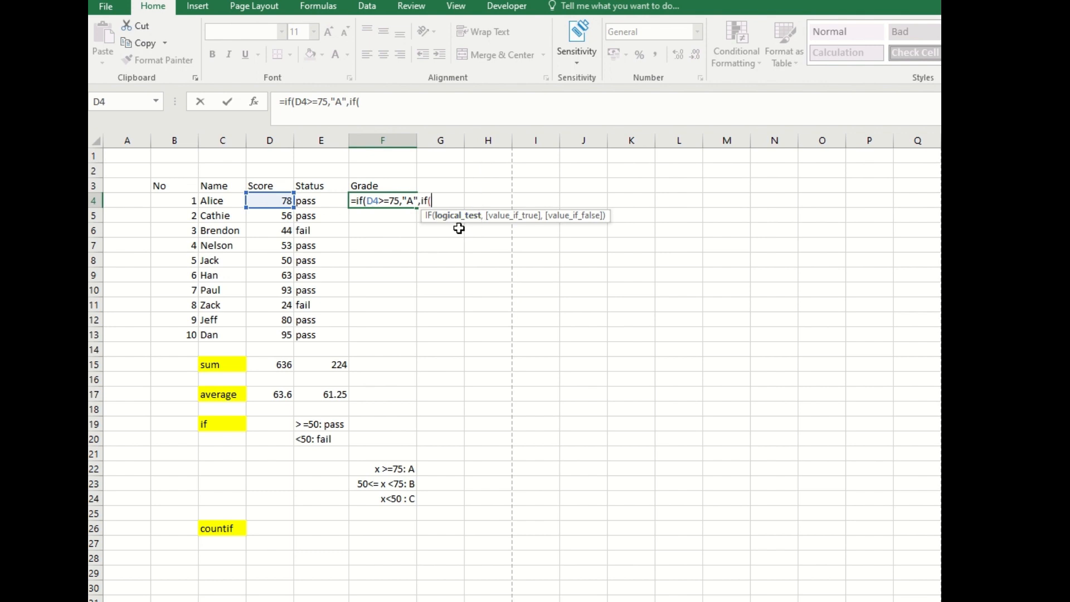
text(and()
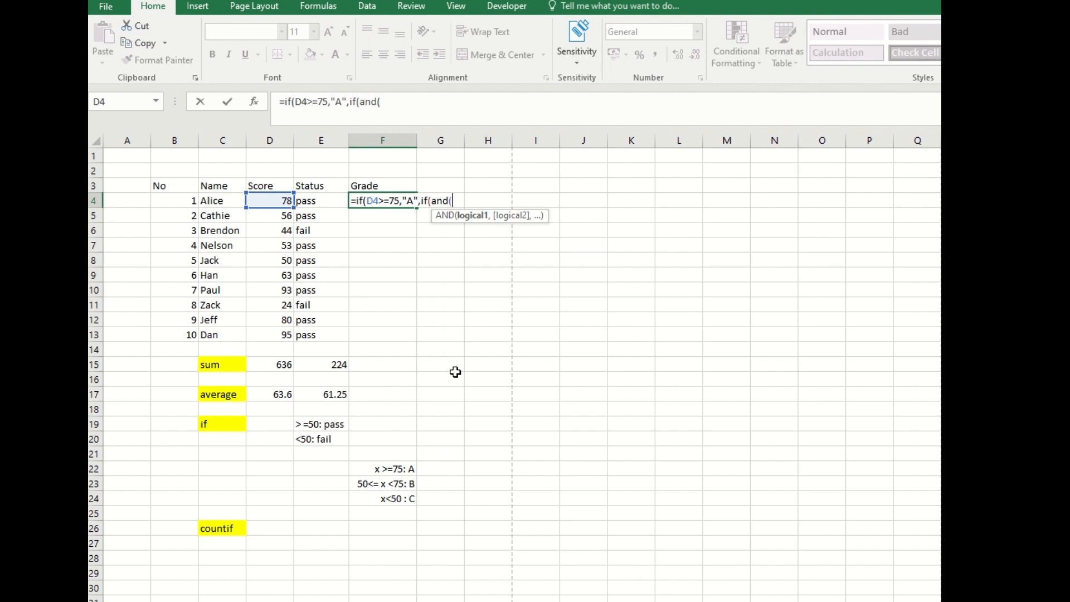
click(277, 199)
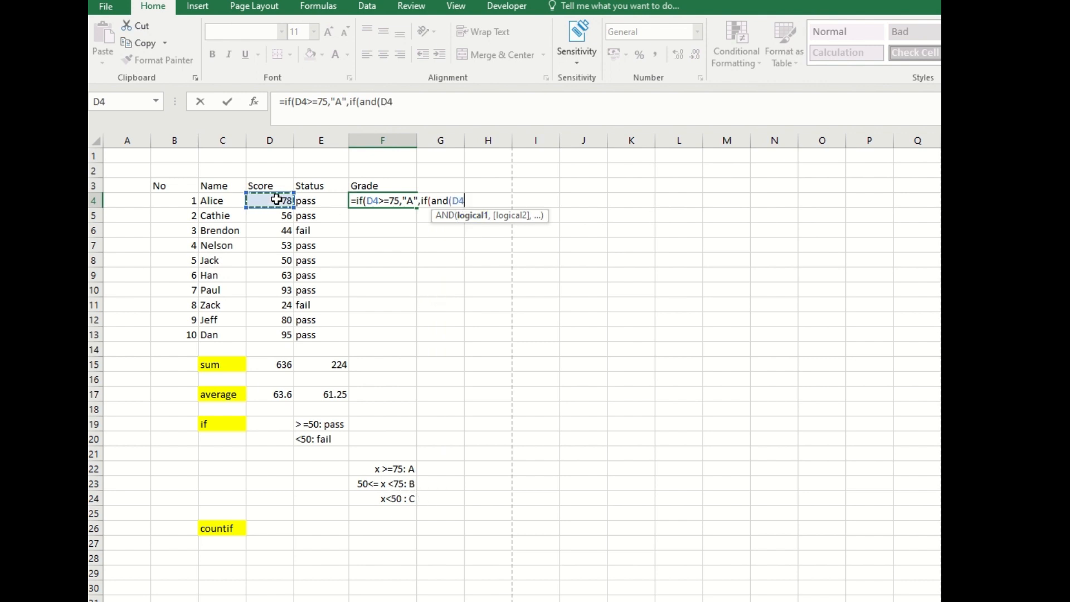
text(>=50,)
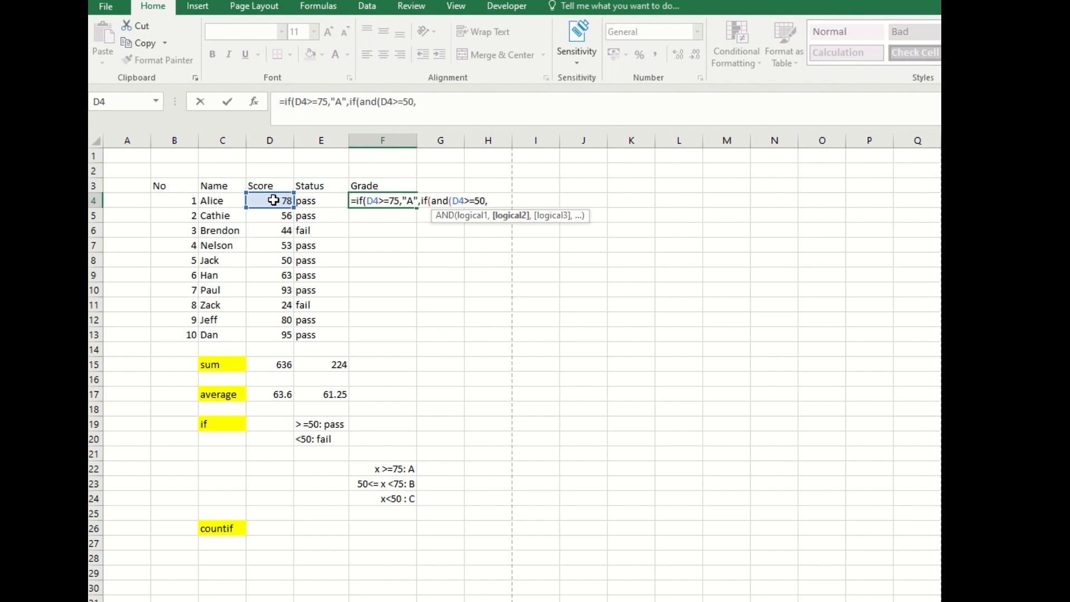
click(273, 199)
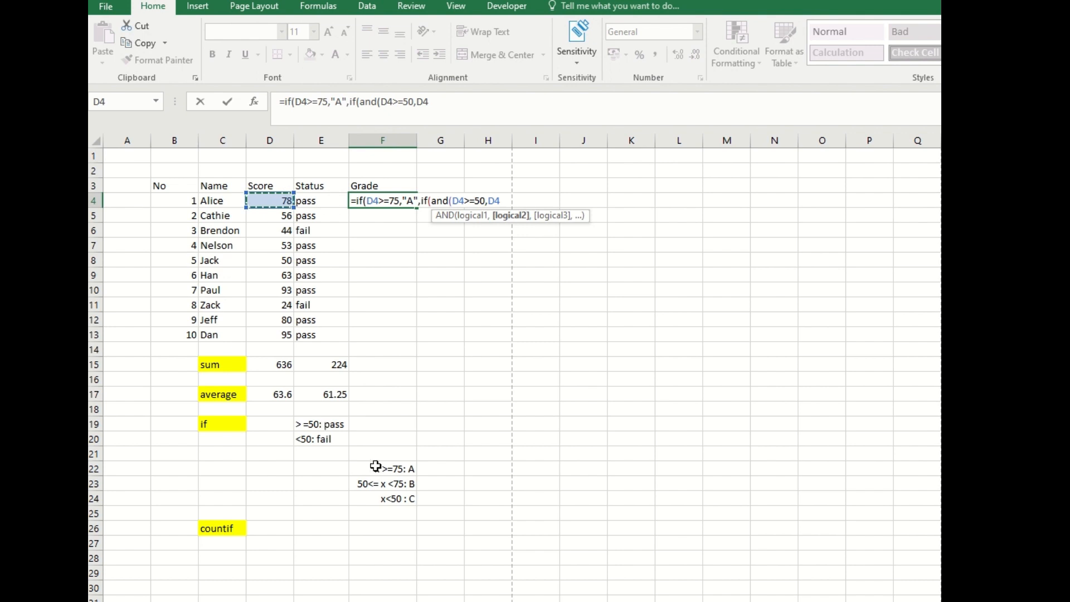
text(<75)
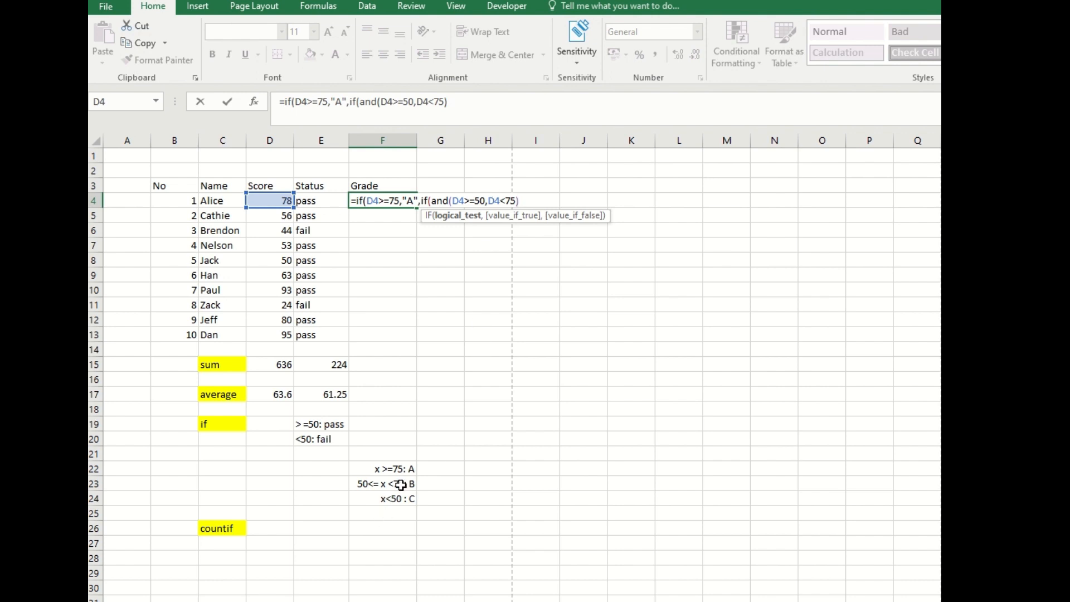
text(,)
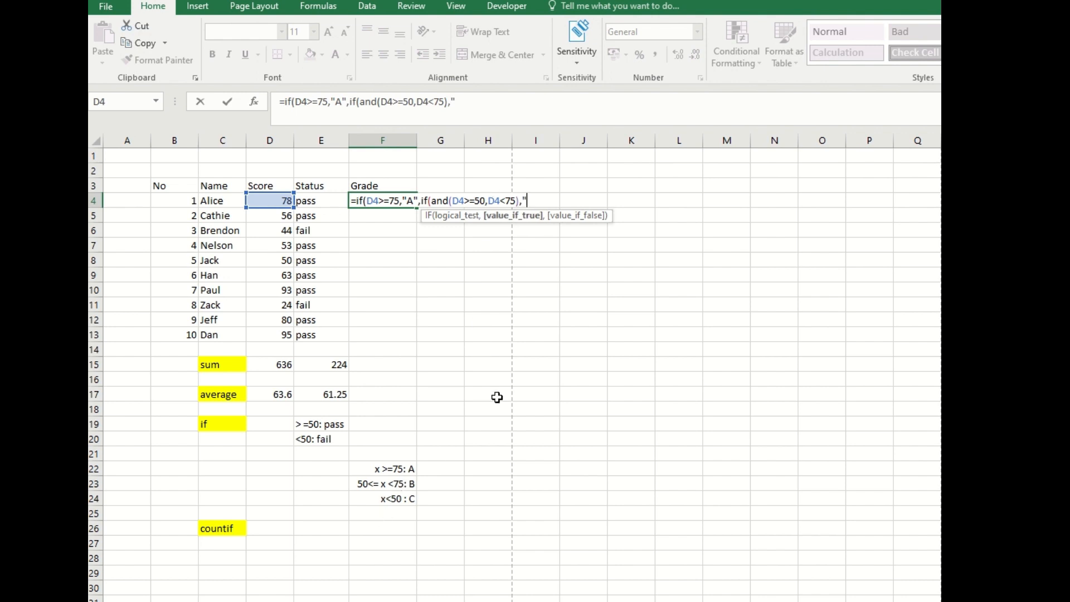
text("B","C")
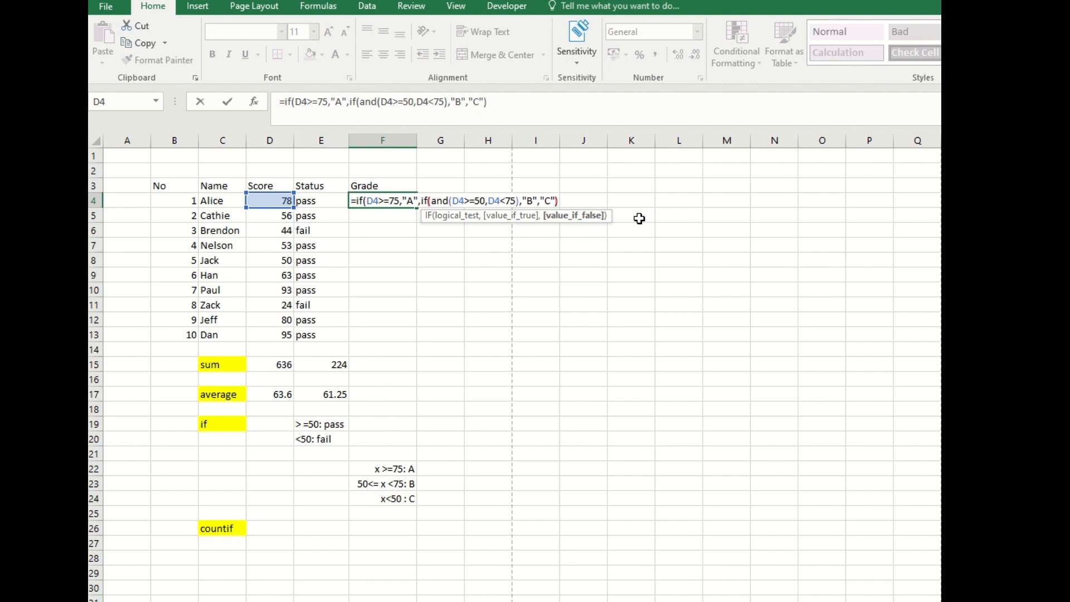
key(Return)
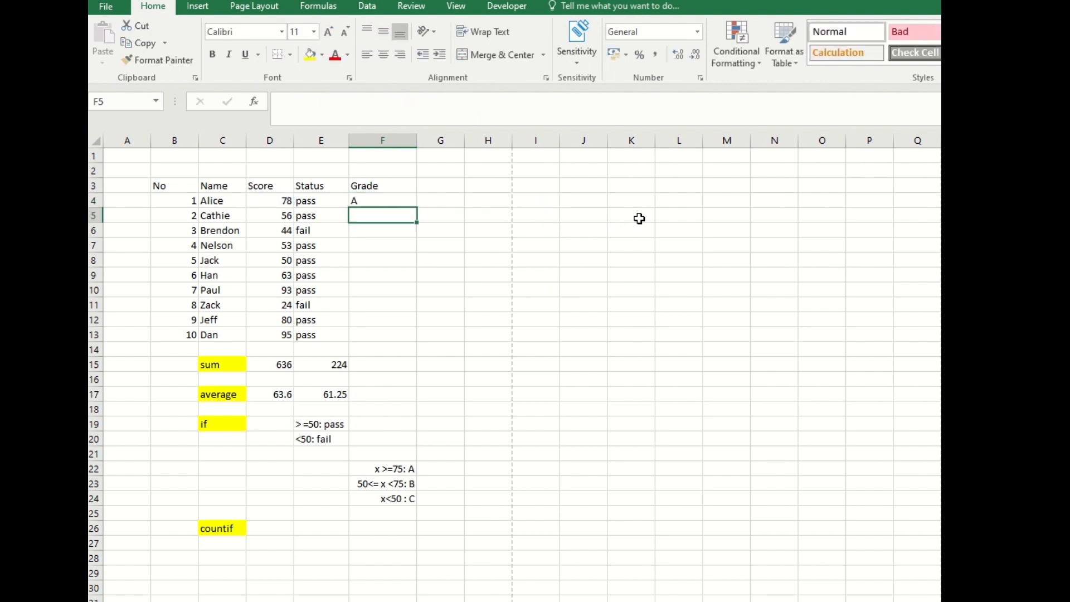
- Fill the Grade formula from F4 down to F13 and check the copied formula in F6
click(385, 201)
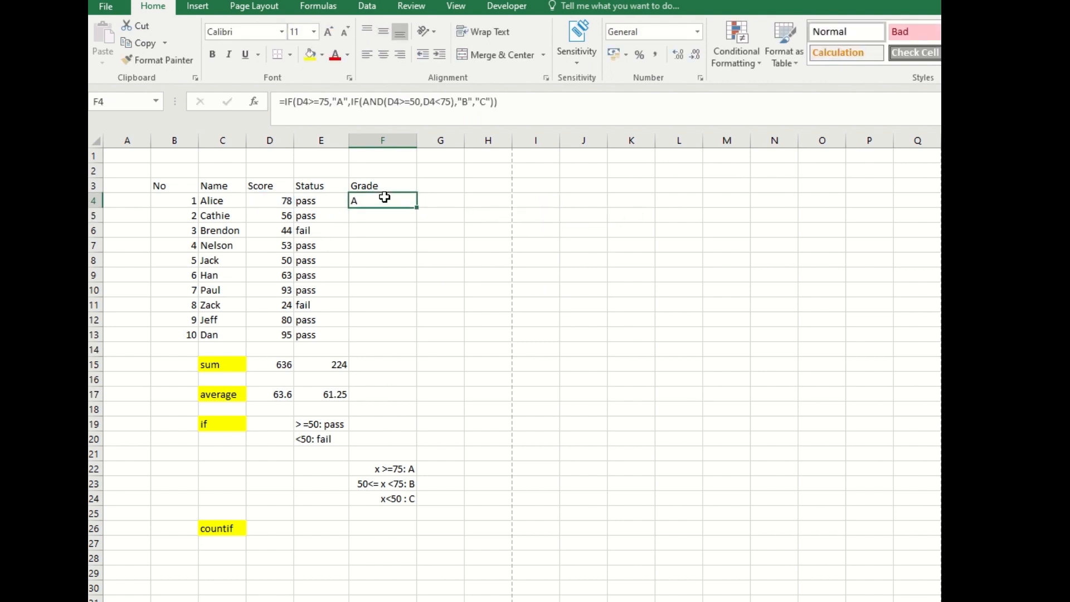
double_click(418, 208)
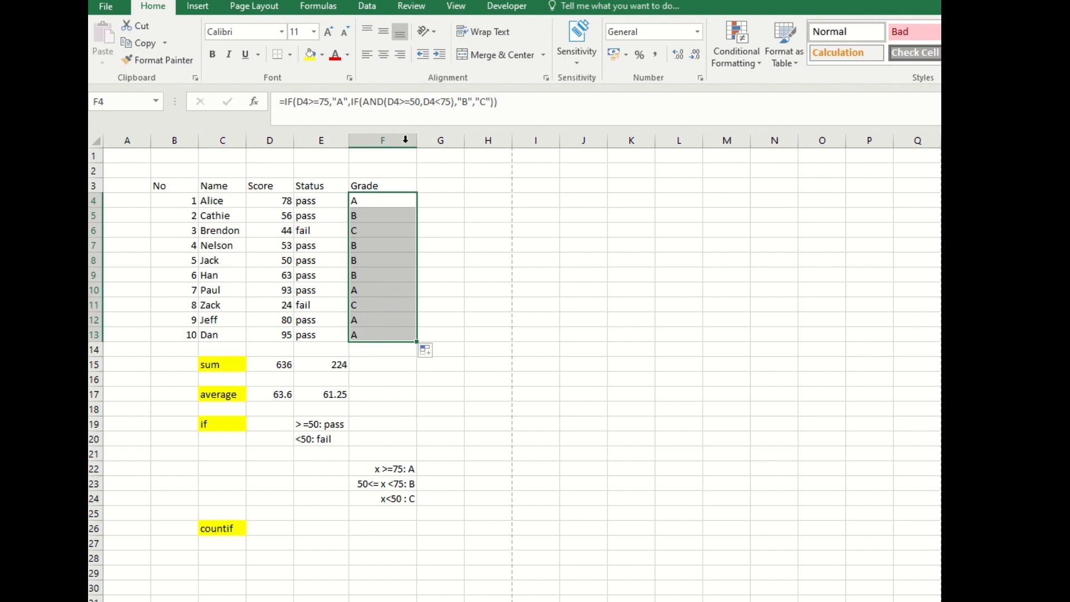
click(384, 230)
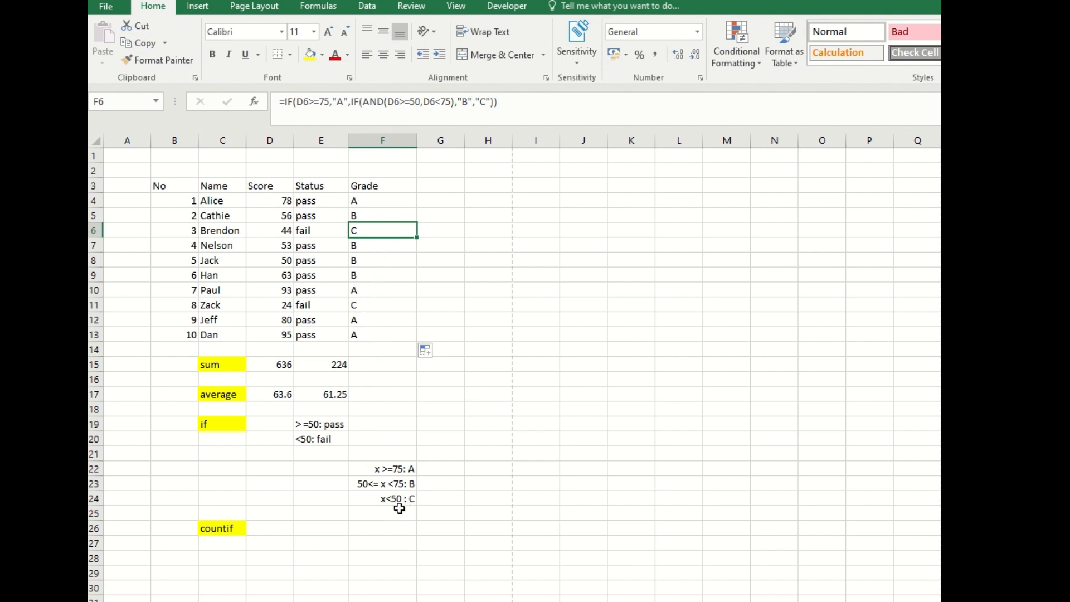
- Count the scores of at least 50 in D4:D13 with =COUNTIF(D4:D13,">=50") in D26 and select the first Status result in E4
click(277, 533)
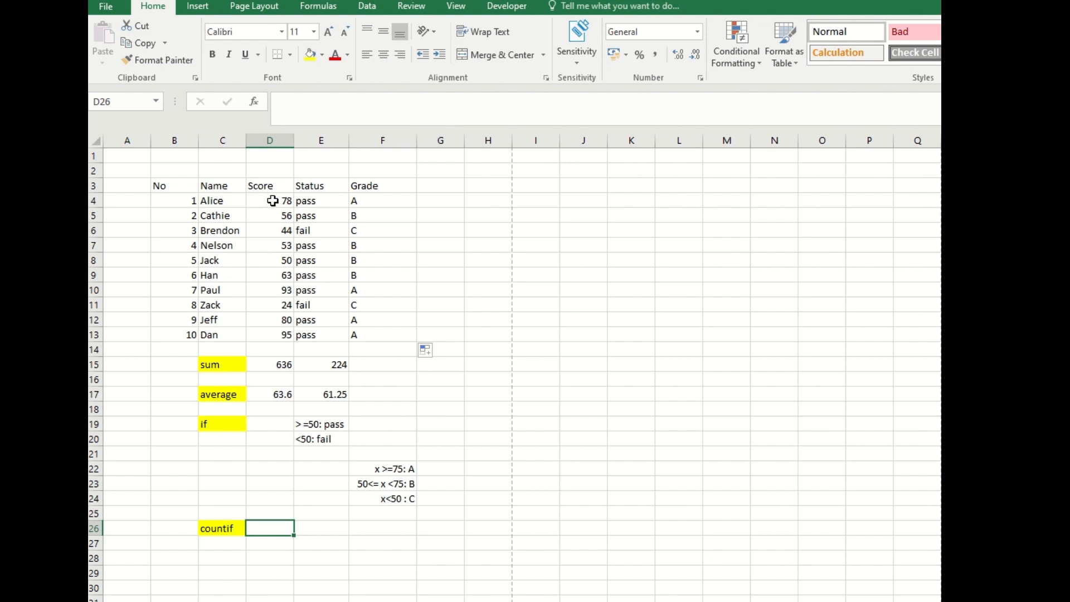
drag(272, 200, 279, 338)
click(250, 530)
text(=count)
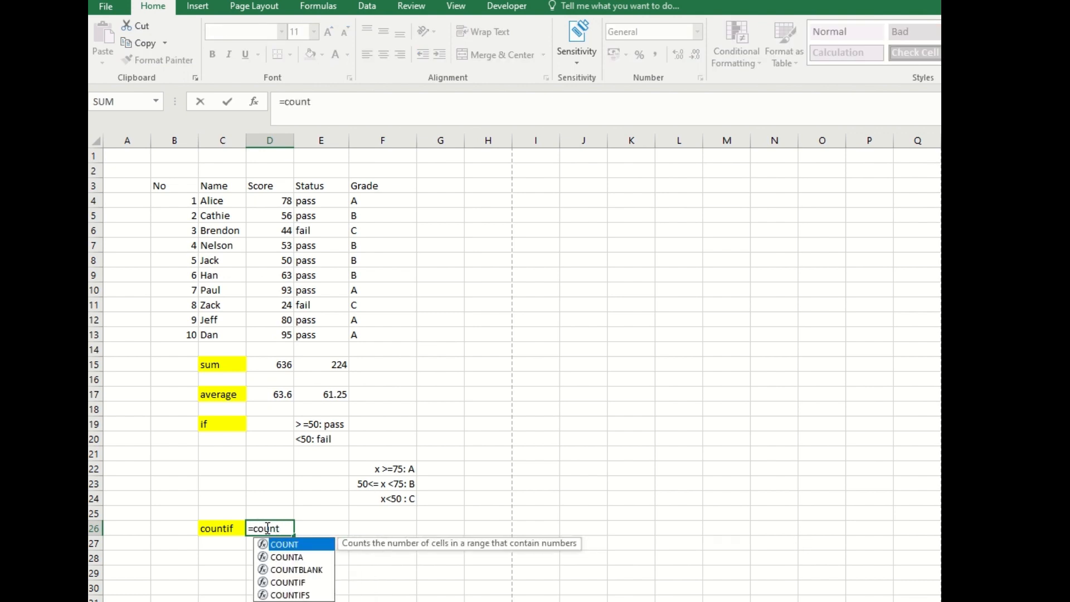
text(if()
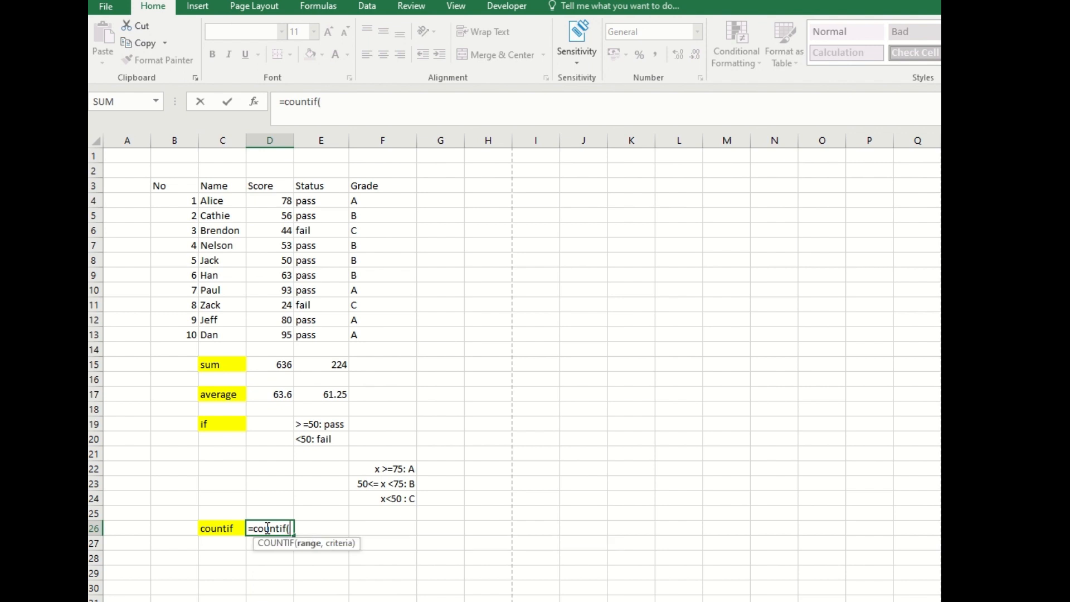
drag(270, 201, 278, 333)
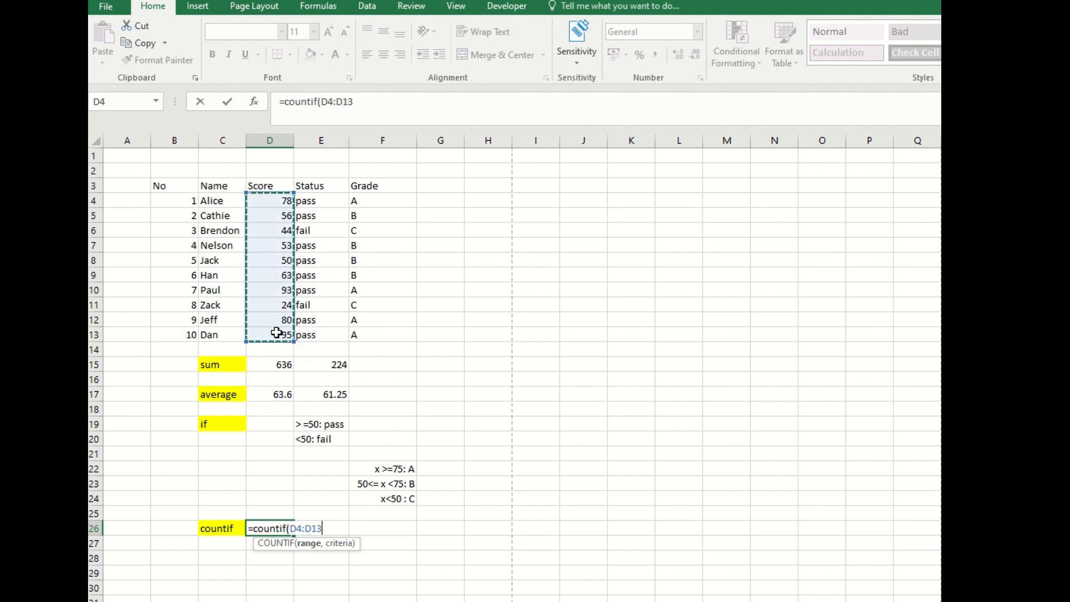
text(,">=50)
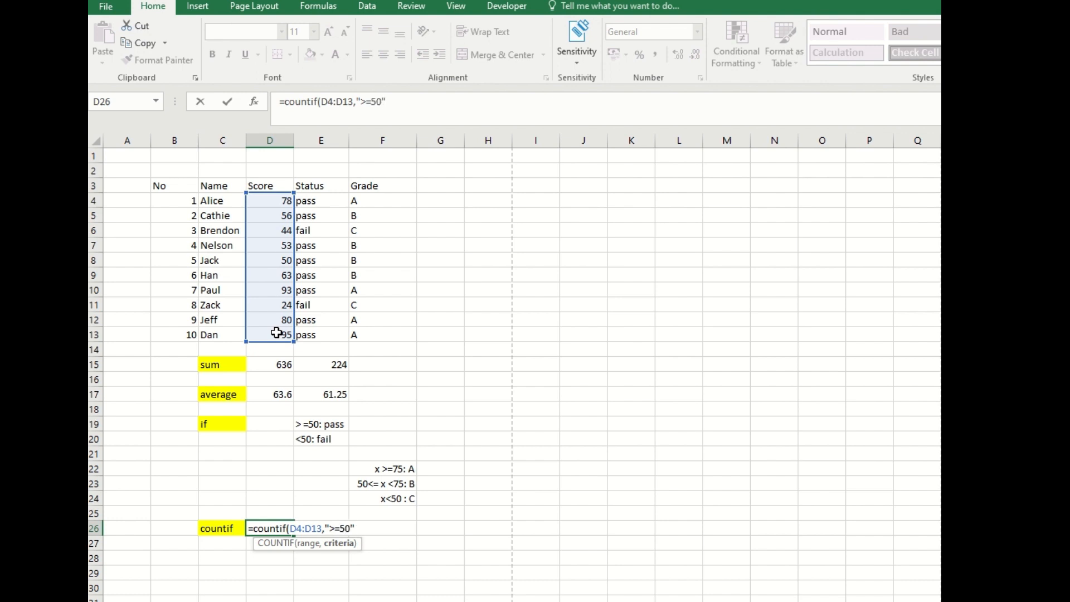
key(Return)
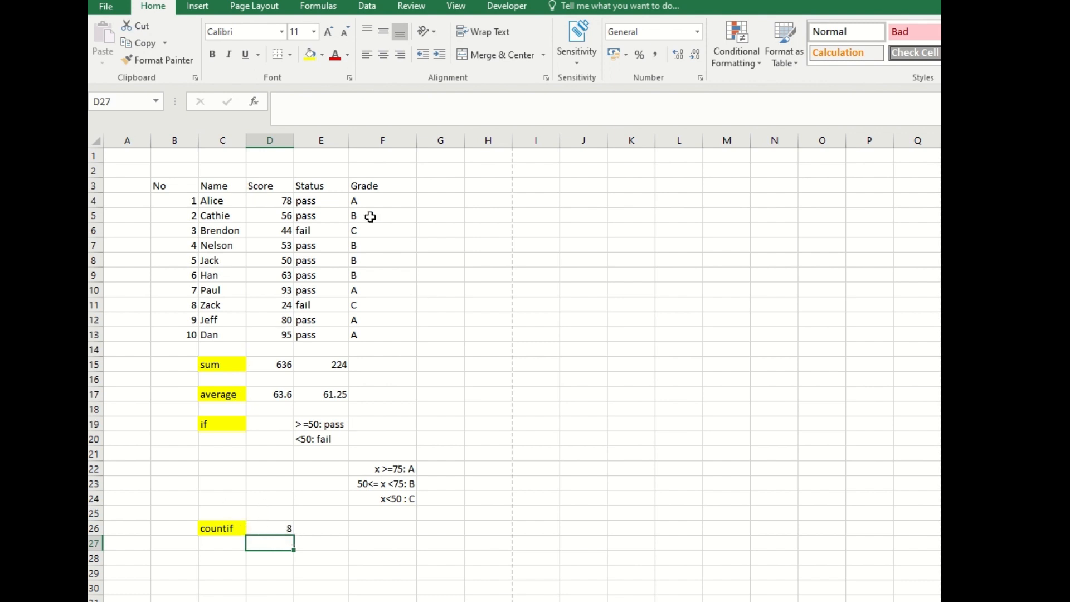
click(319, 200)
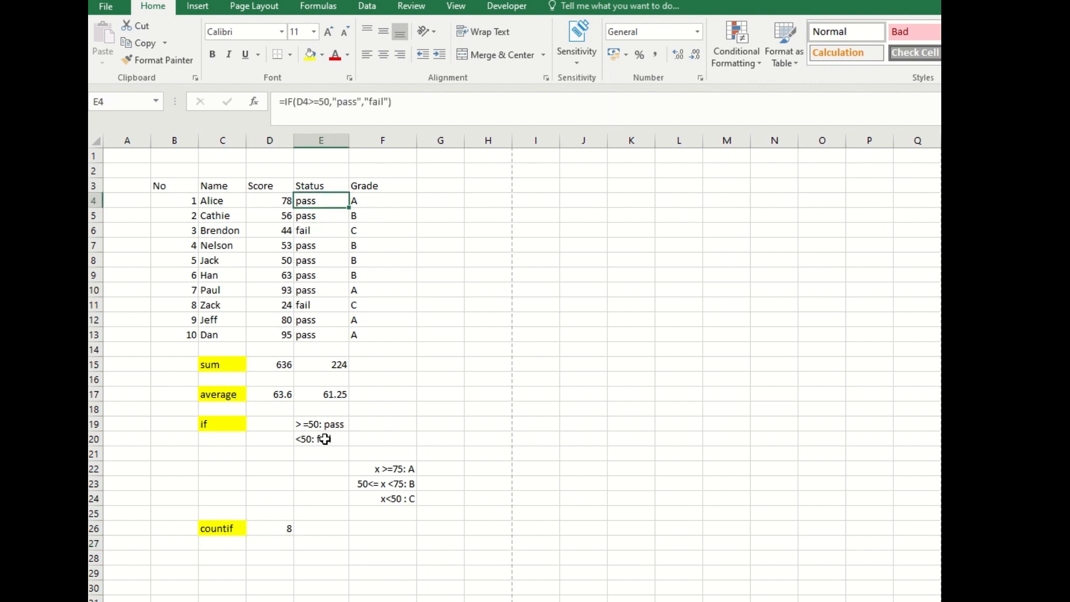
- Count the pass entries in the Status column by entering =COUNTIF(E4:E13,"pass") in D27
click(277, 543)
text(=)
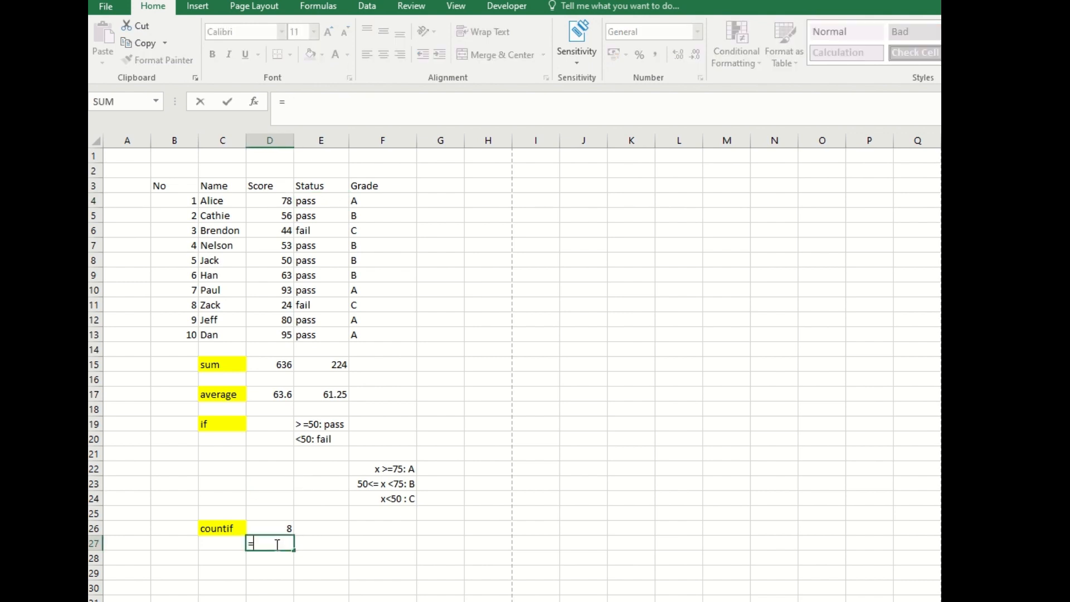
text(count)
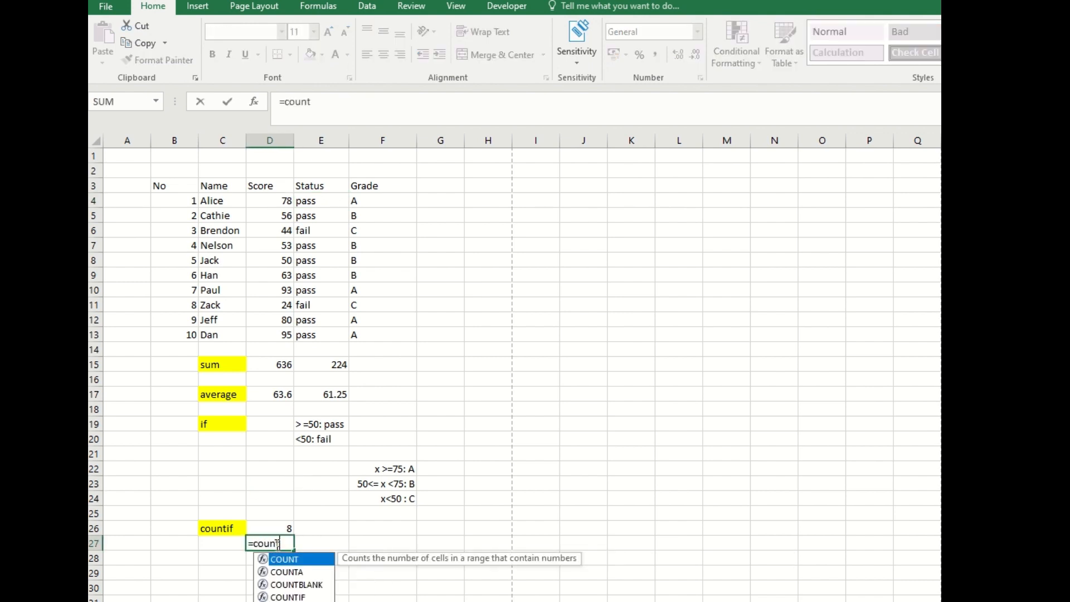
text(if()
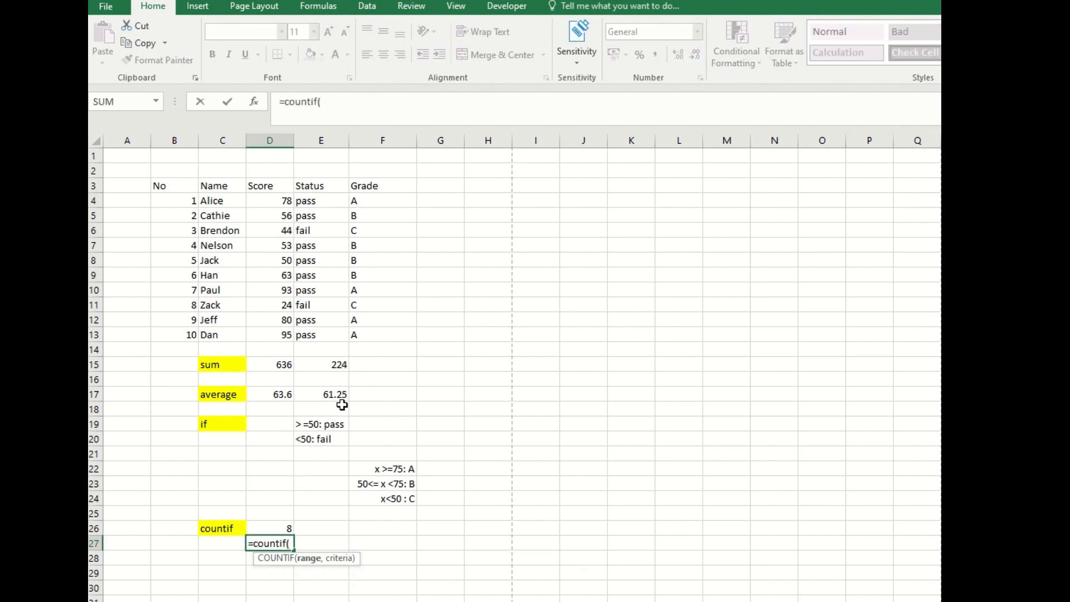
drag(322, 201, 335, 337)
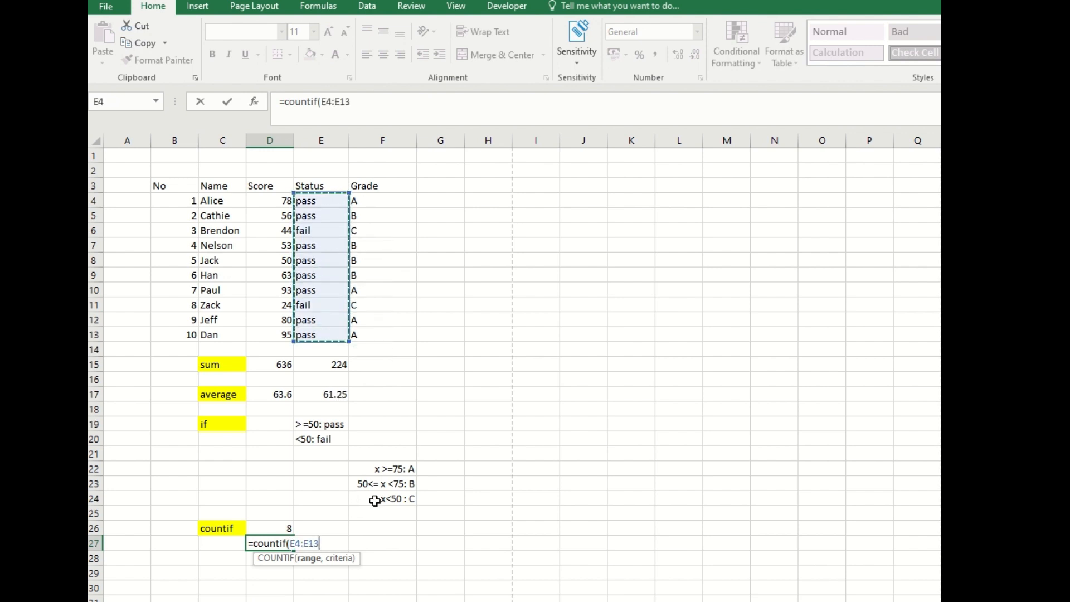
text(,)
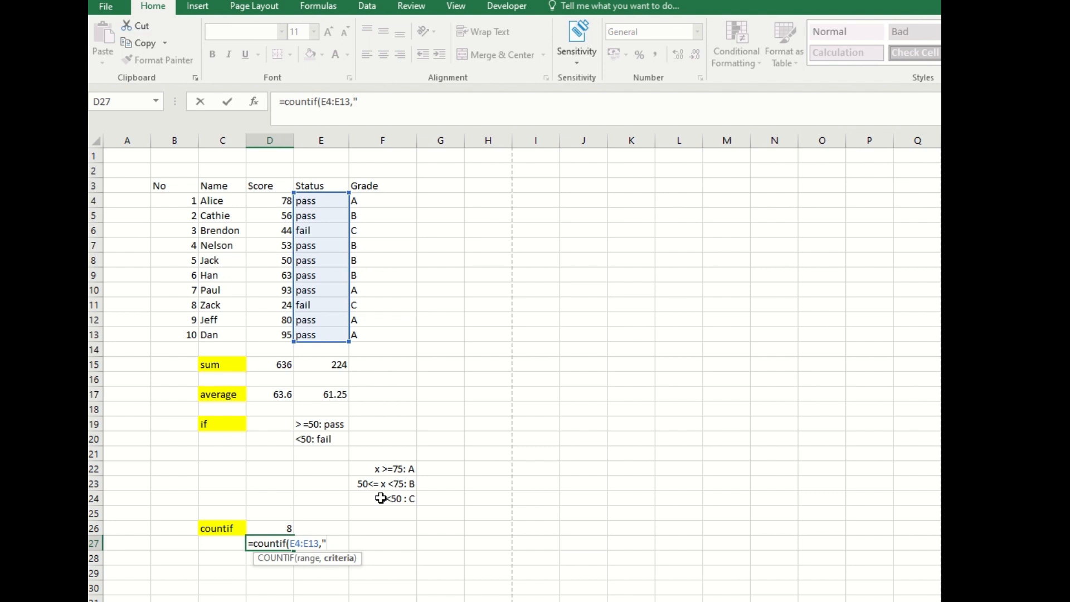
text("pass"))
key(Return)
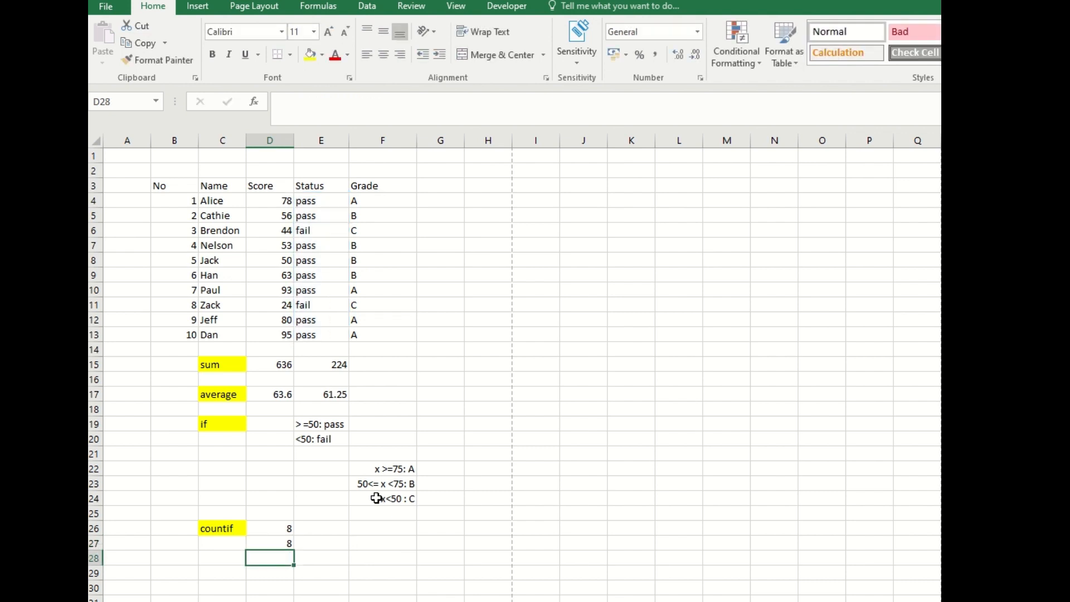
- Compare the Status formula in E13 with the two COUNTIF formulas in D27 and D26
click(319, 336)
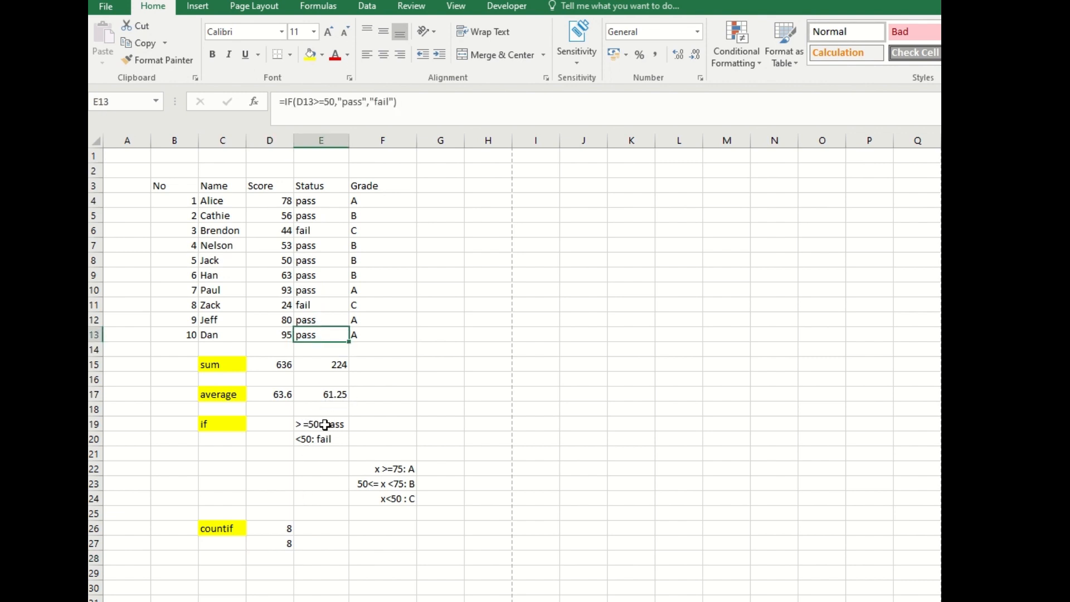
click(272, 543)
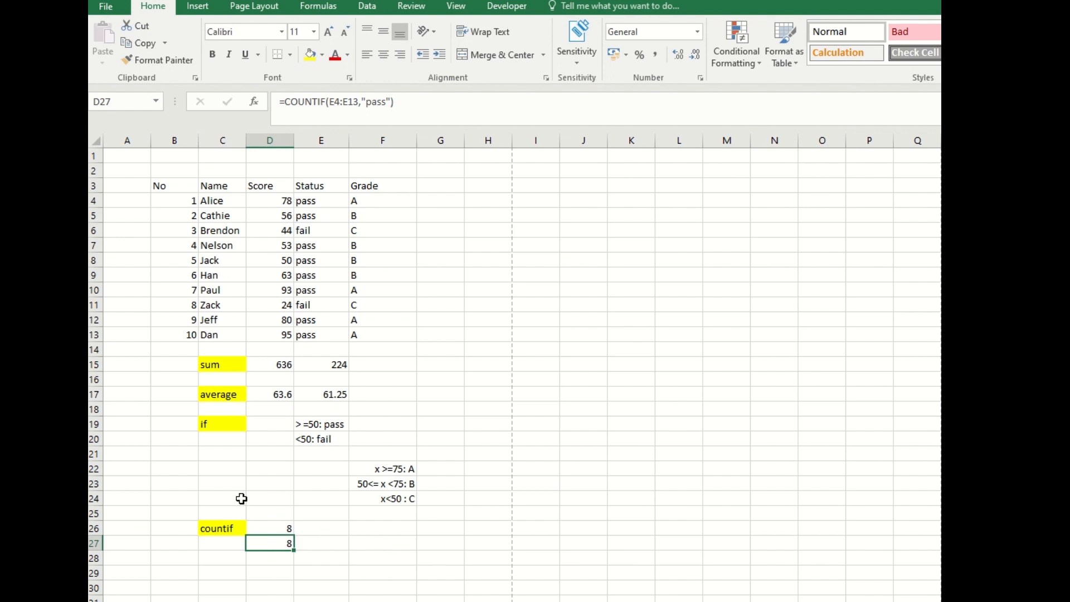
click(272, 527)
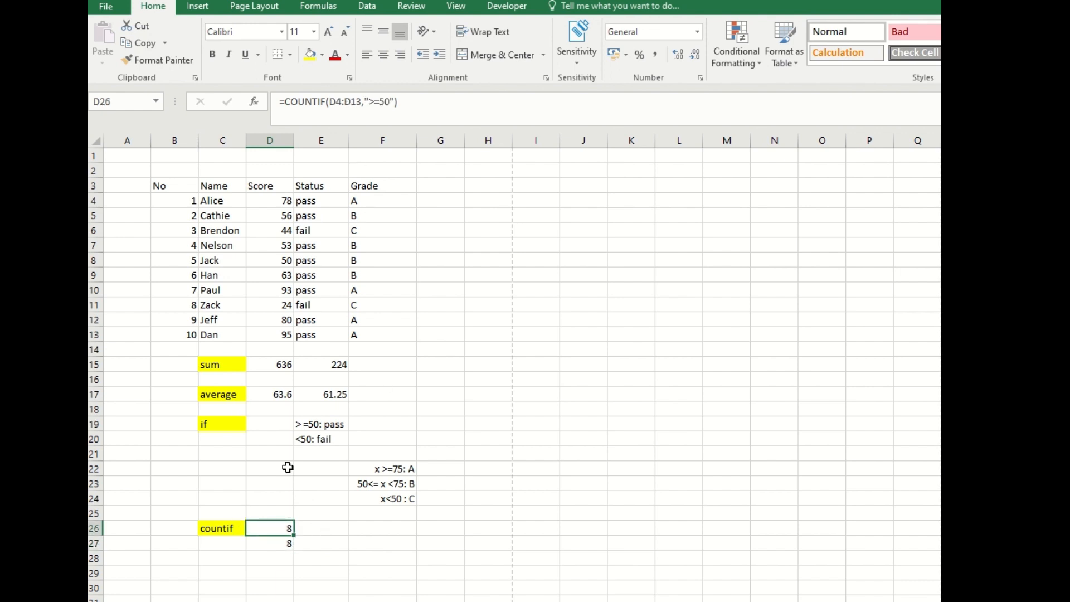
click(354, 535)
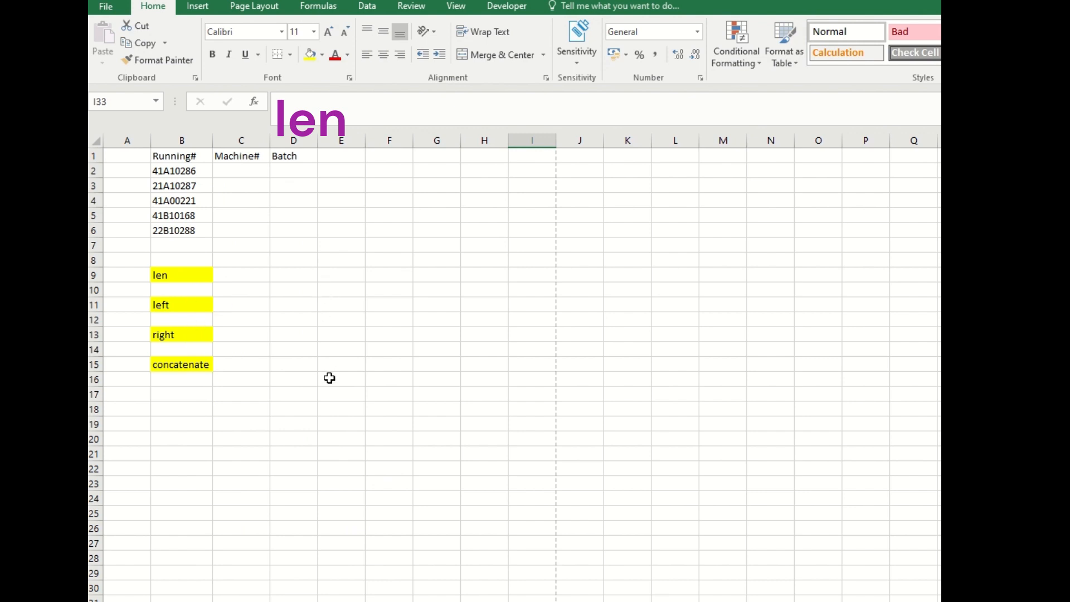
- Count the characters of the first Running# value by entering =LEN(B2) in C2
click(203, 275)
click(249, 171)
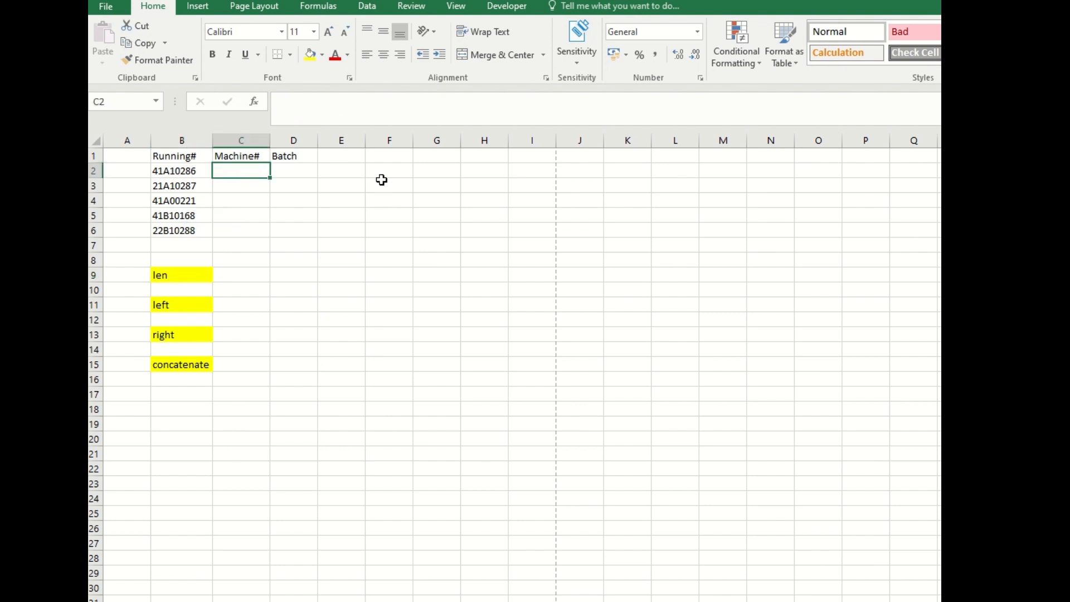
text(=le)
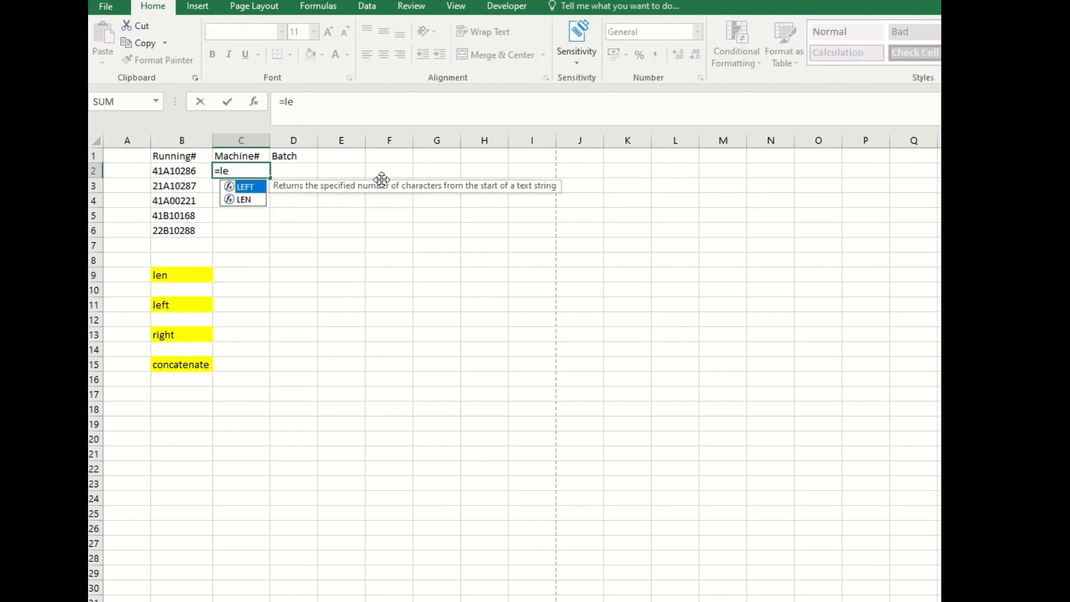
text(n()
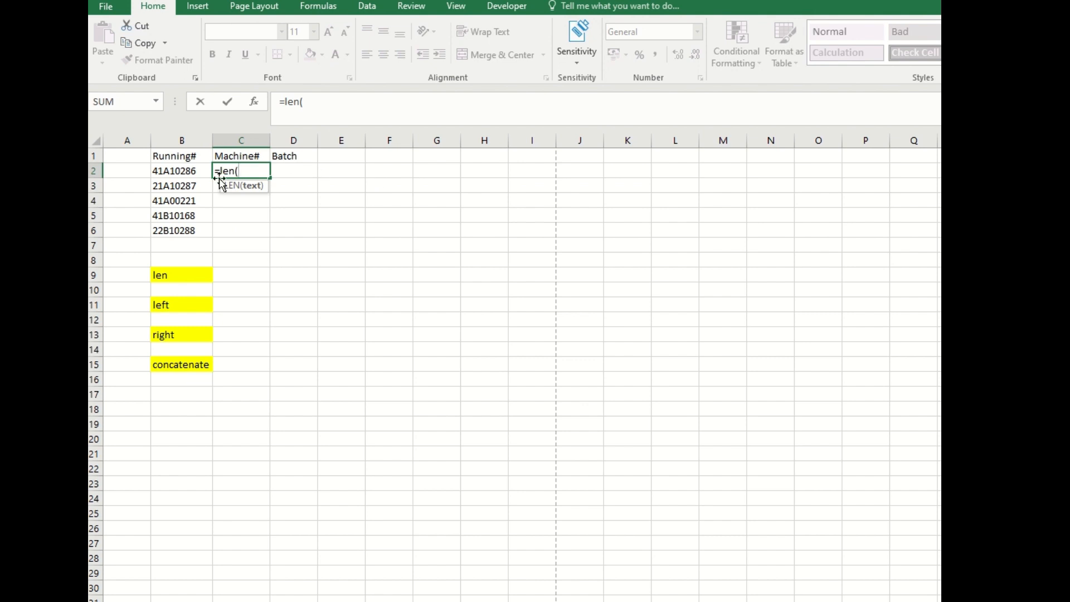
click(164, 170)
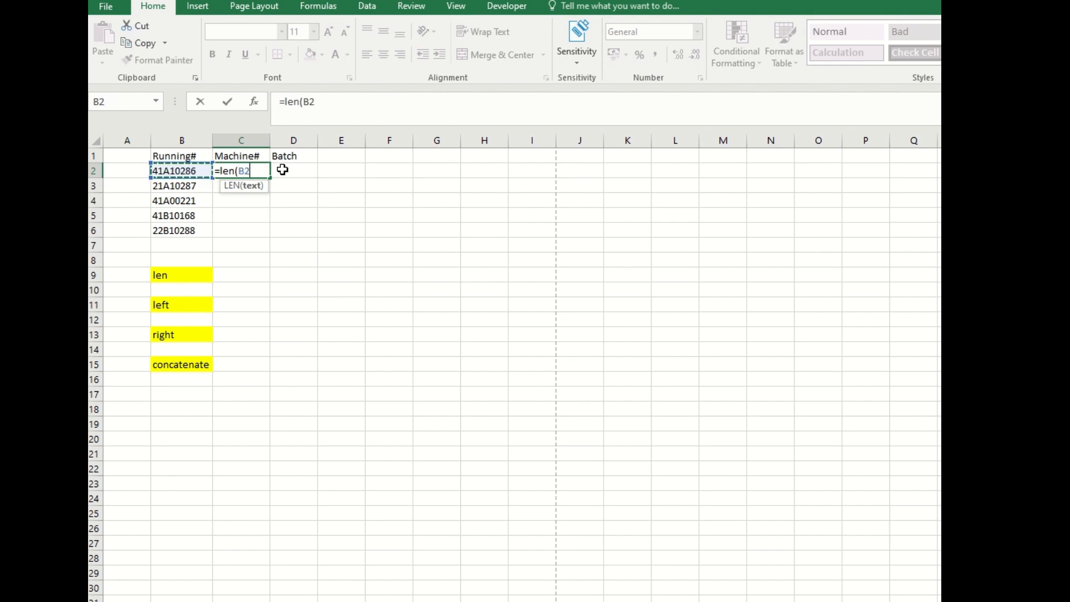
key(Return)
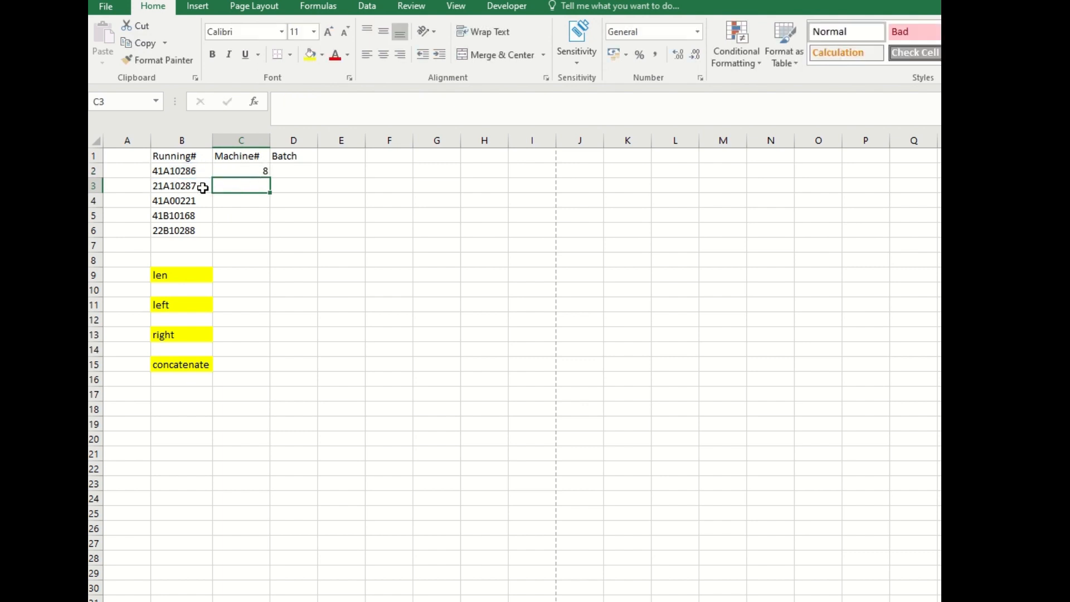
- Extract the first three characters of each Running# by entering =LEFT(B2,3) in C2 and filling it down to C6
click(181, 304)
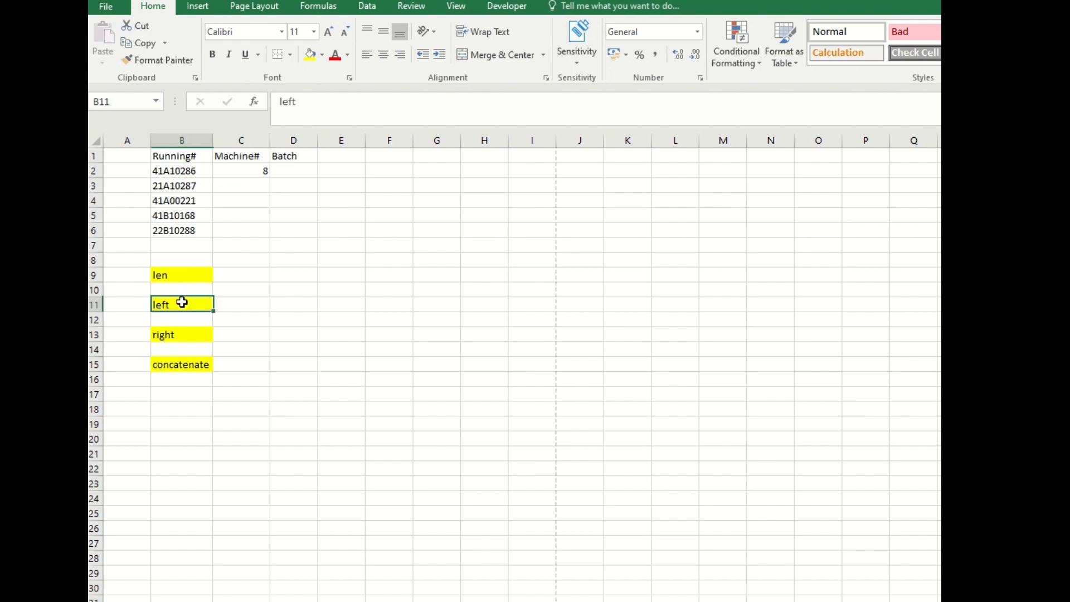
click(179, 333)
click(248, 173)
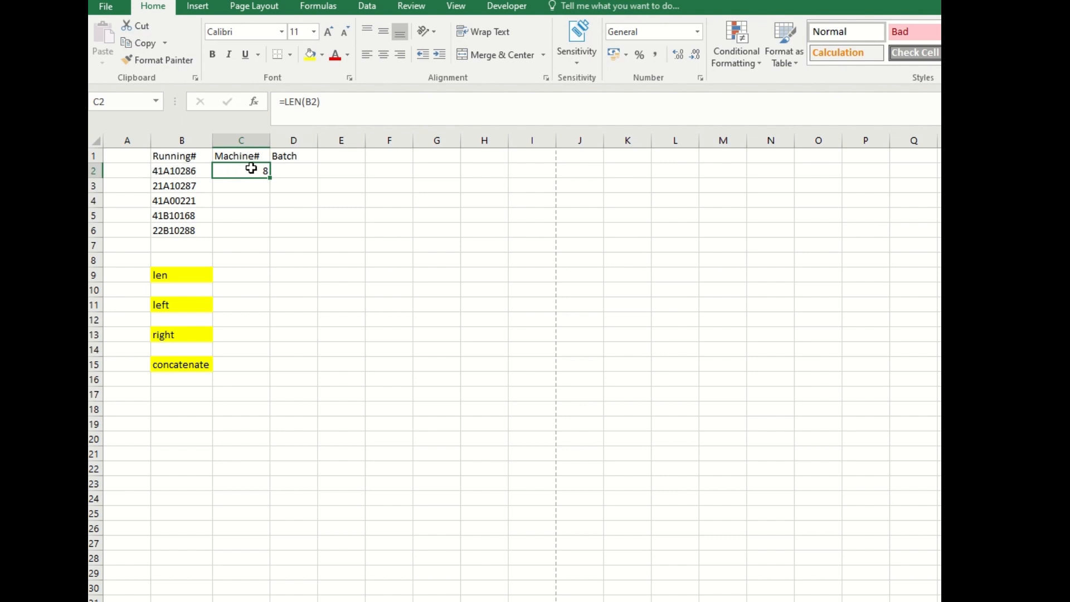
text(=left)
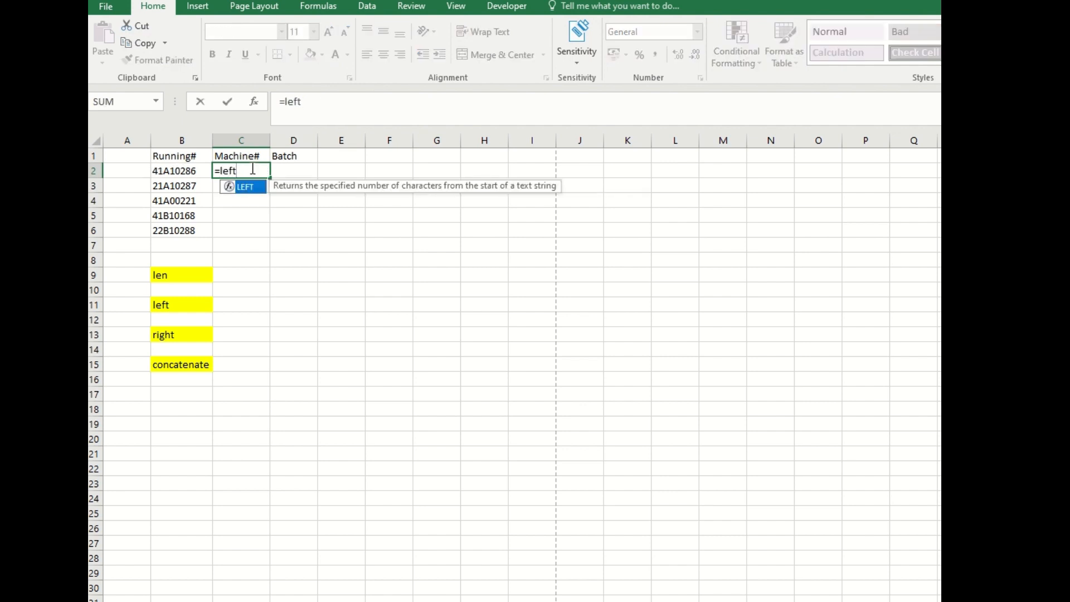
text(()
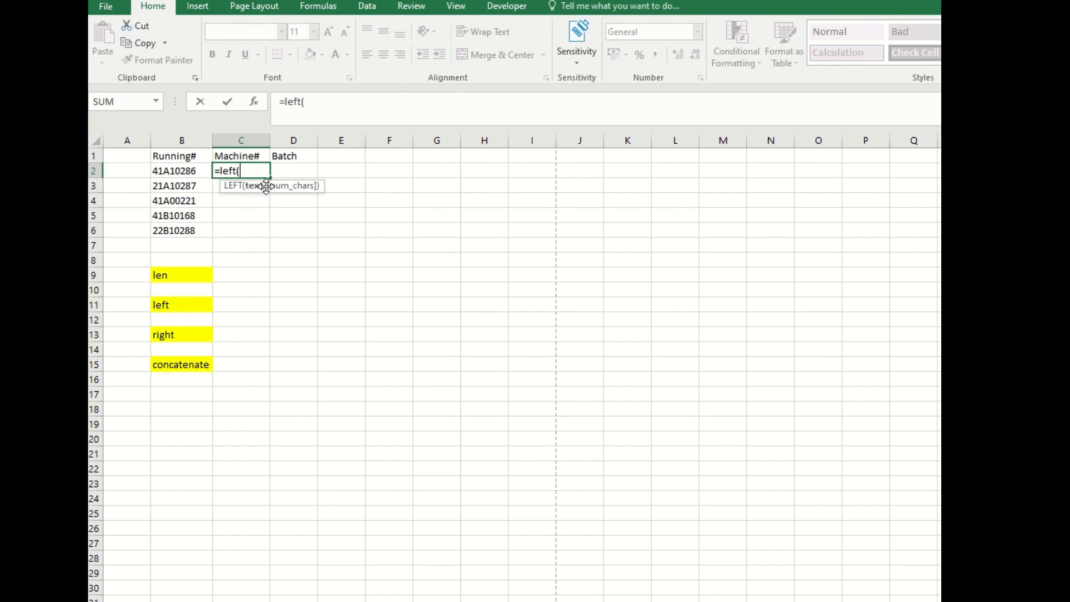
click(184, 173)
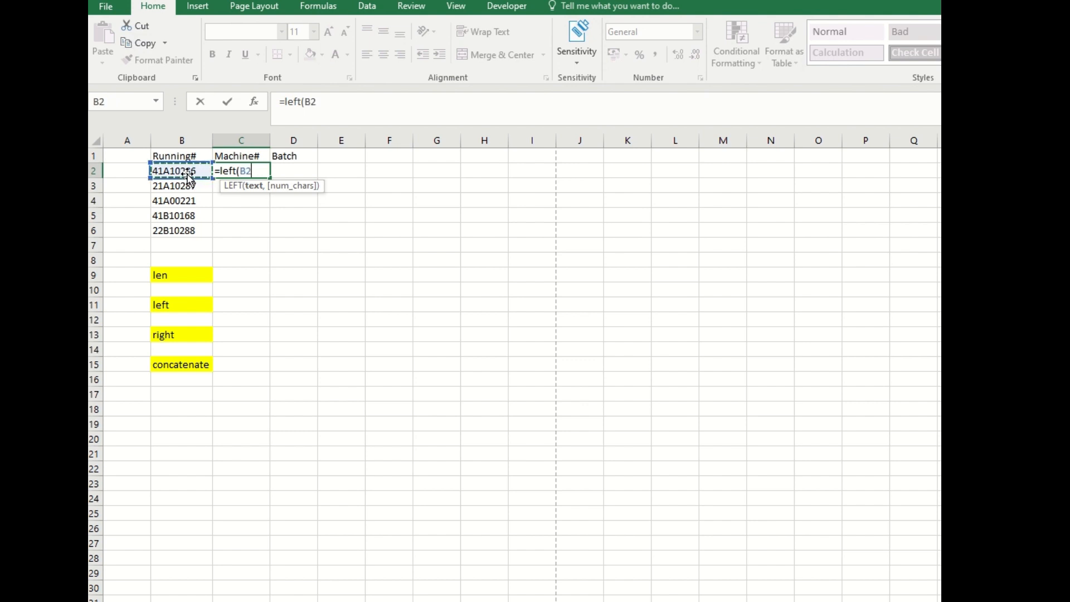
text(,)
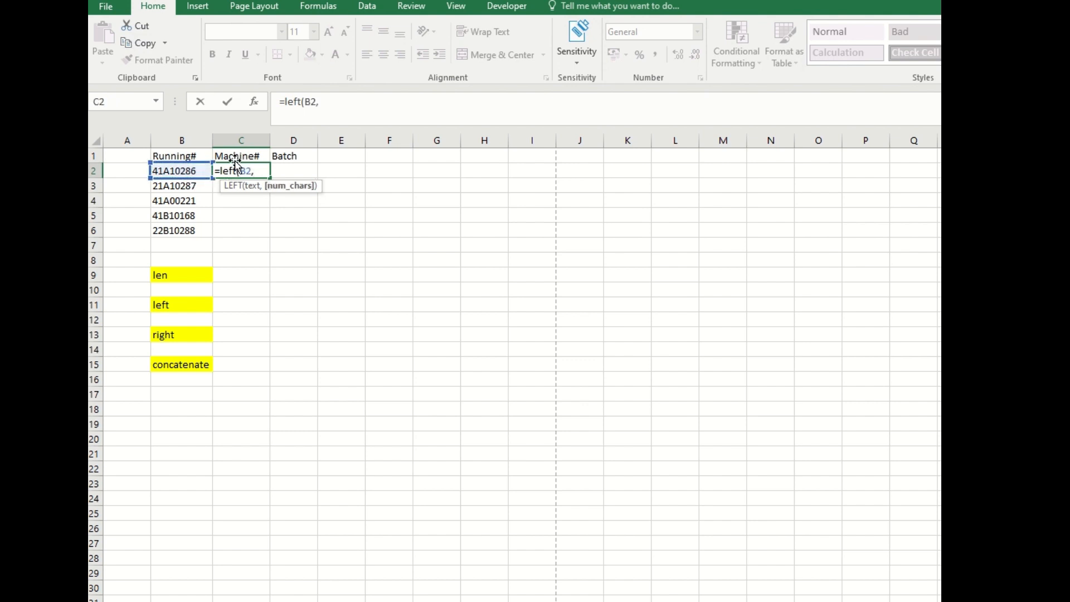
text(3)
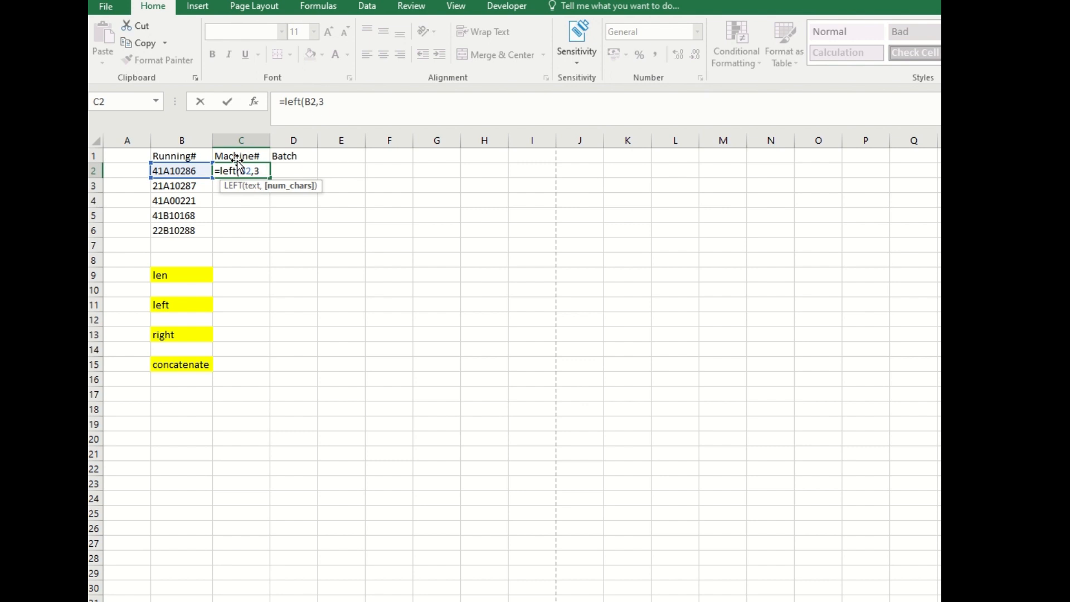
key(Return)
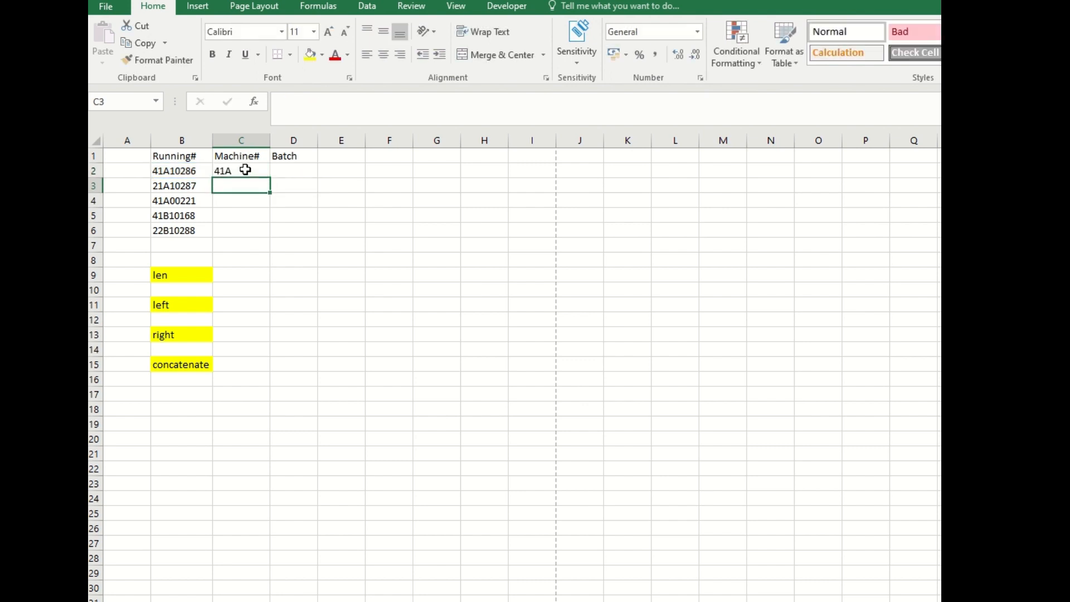
click(246, 169)
double_click(270, 179)
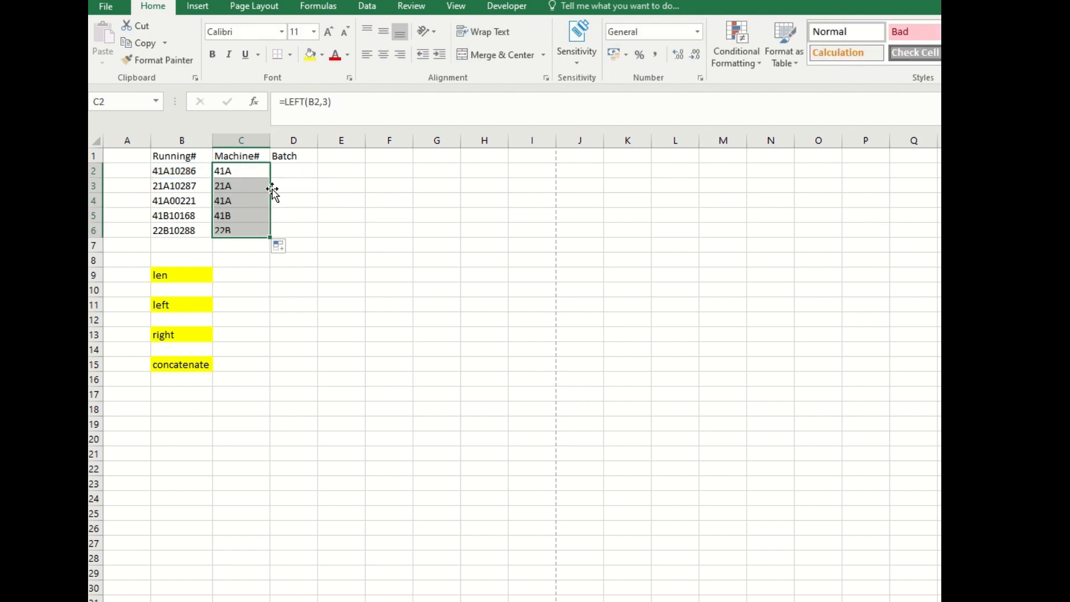
- Extract the last five characters of each Running# by entering =RIGHT(B2,5) in D2 and filling it down to D6
click(303, 173)
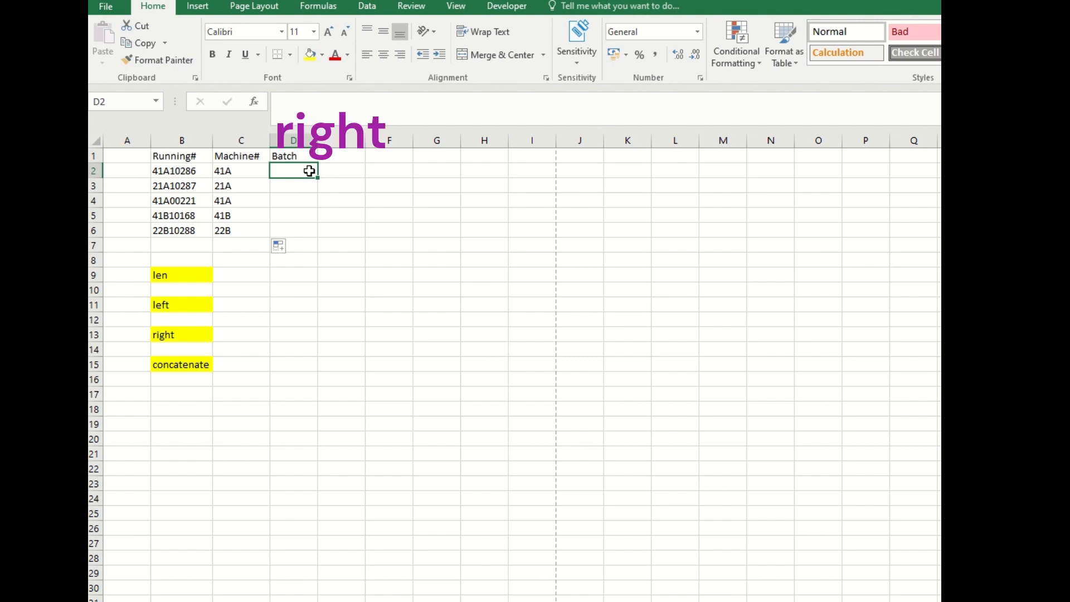
text(=right)
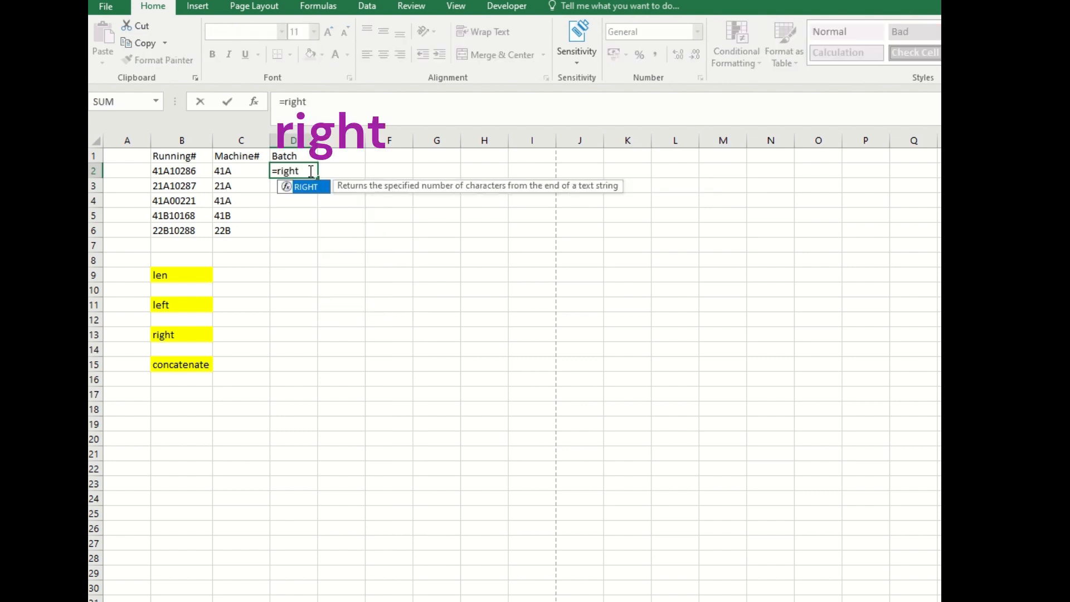
text(()
click(182, 174)
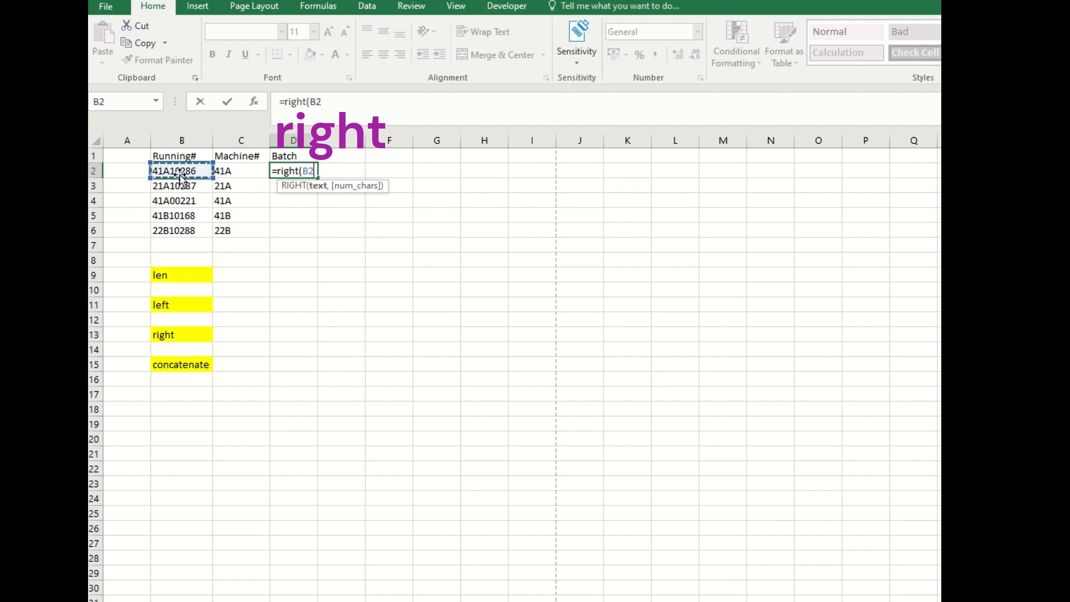
text(,)
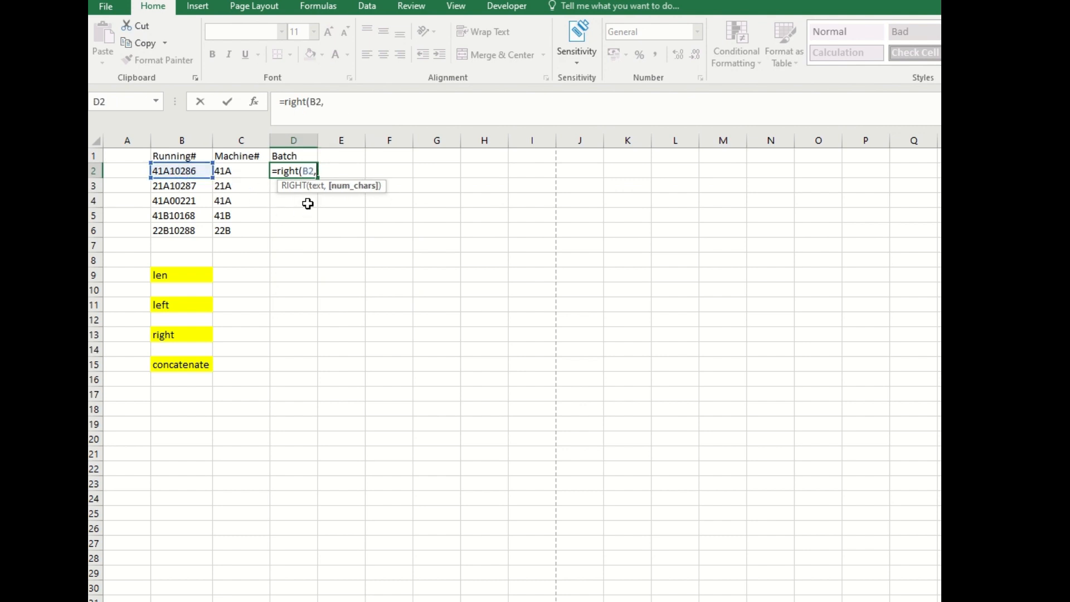
text(5)
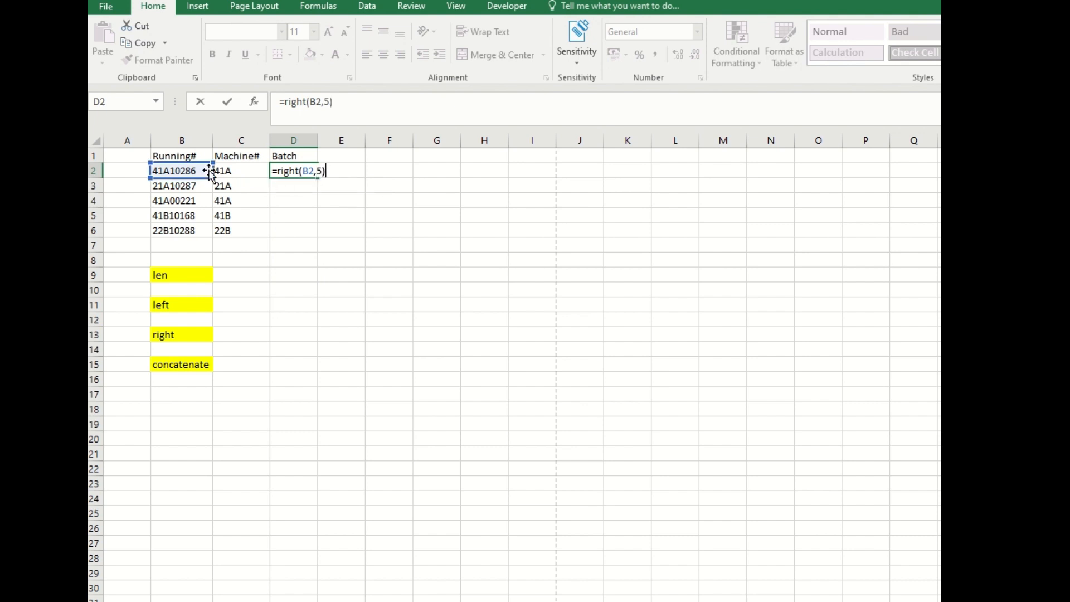
key(Return)
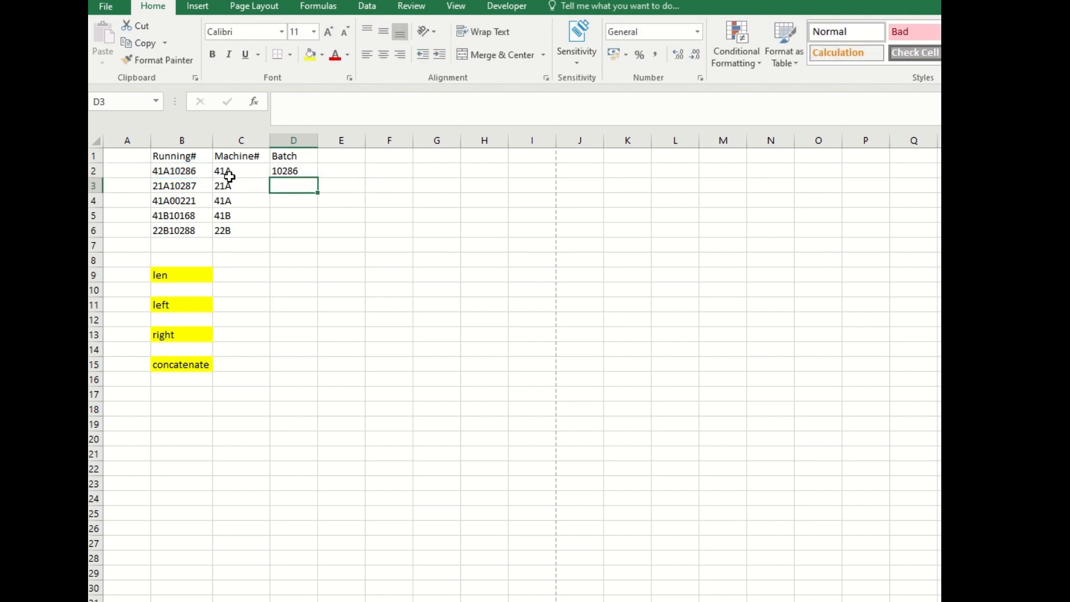
click(316, 176)
double_click(318, 181)
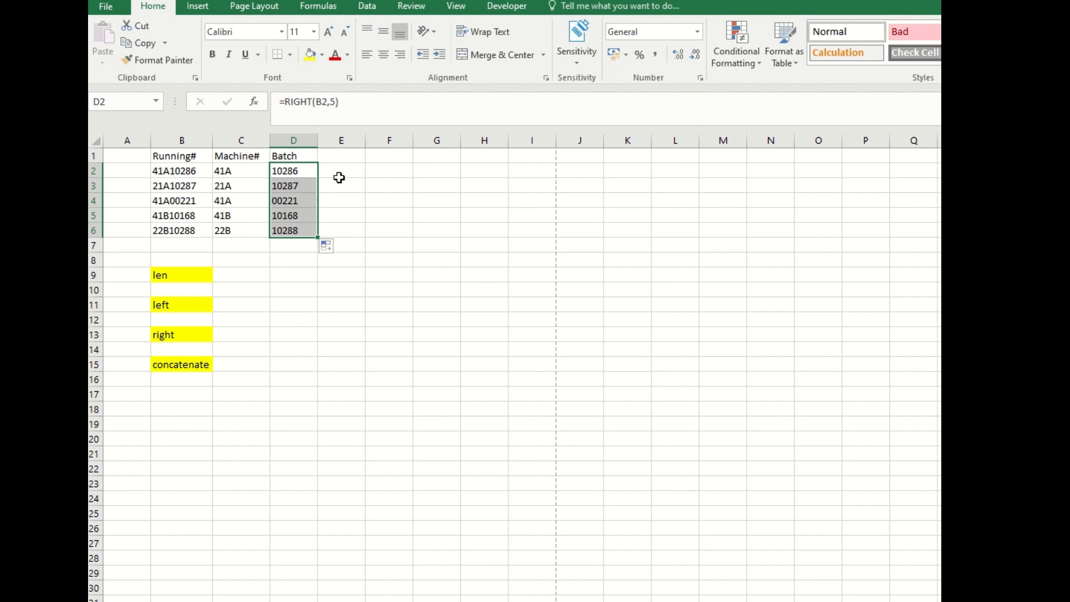
- Join the first Machine# and Batch values by entering =CONCATENATE(C2,D2) in E2 and fill the formula down to E6
click(205, 365)
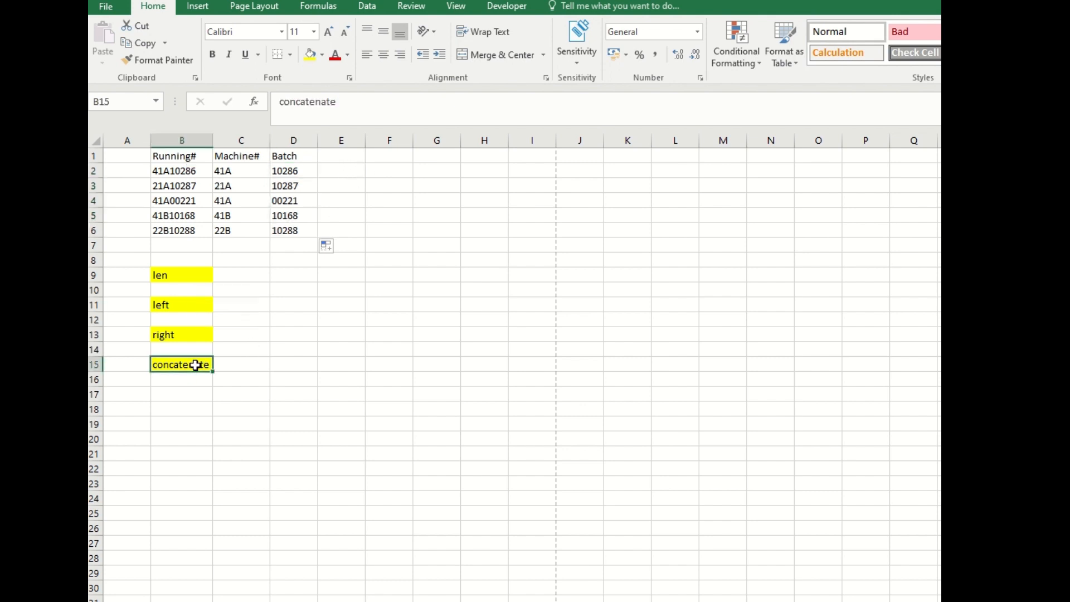
click(345, 172)
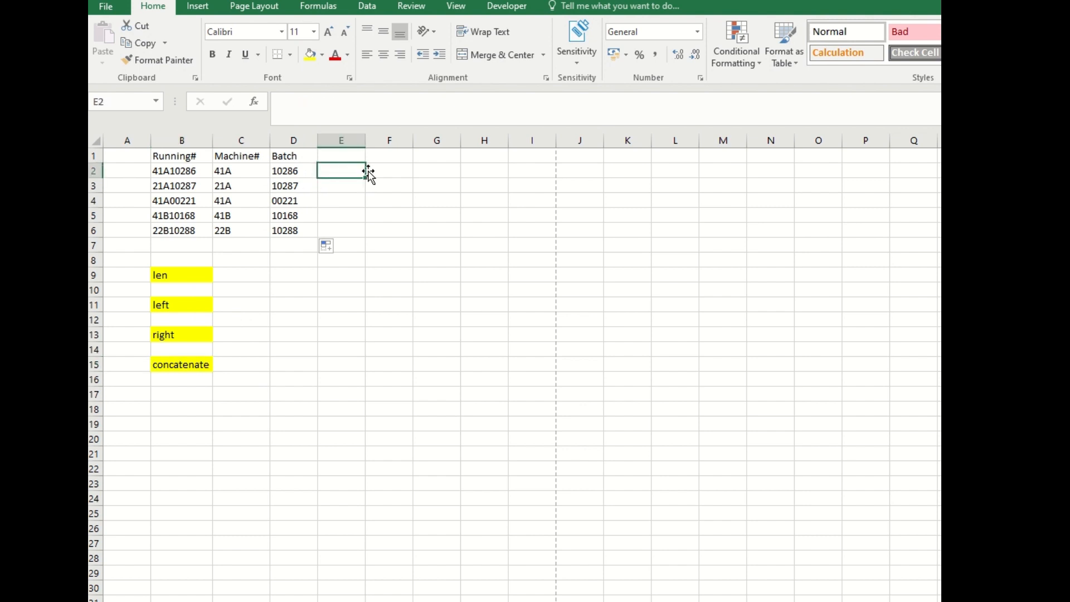
text(=)
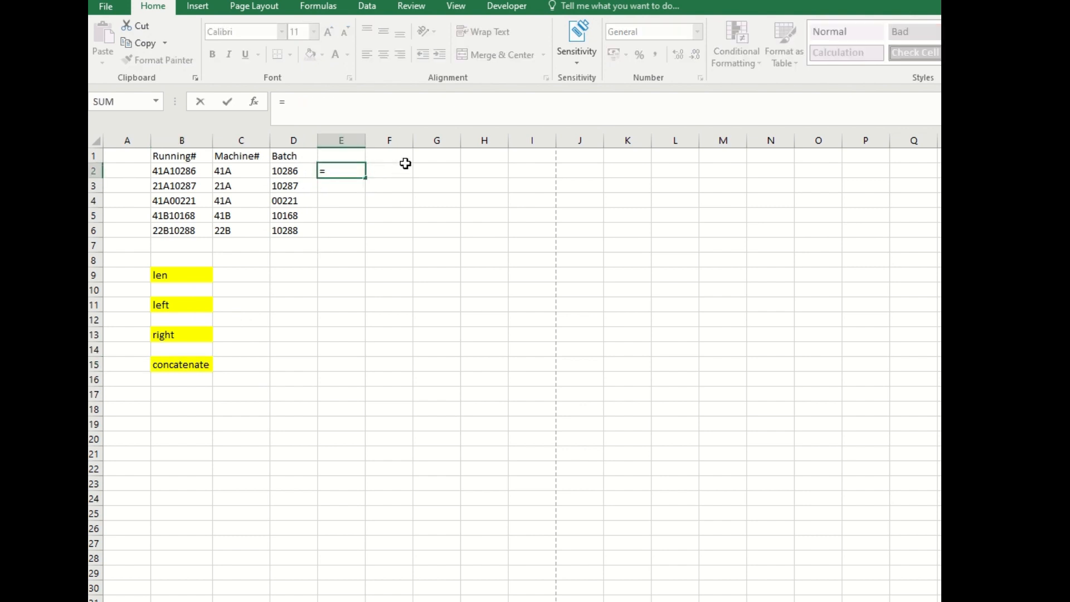
click(250, 170)
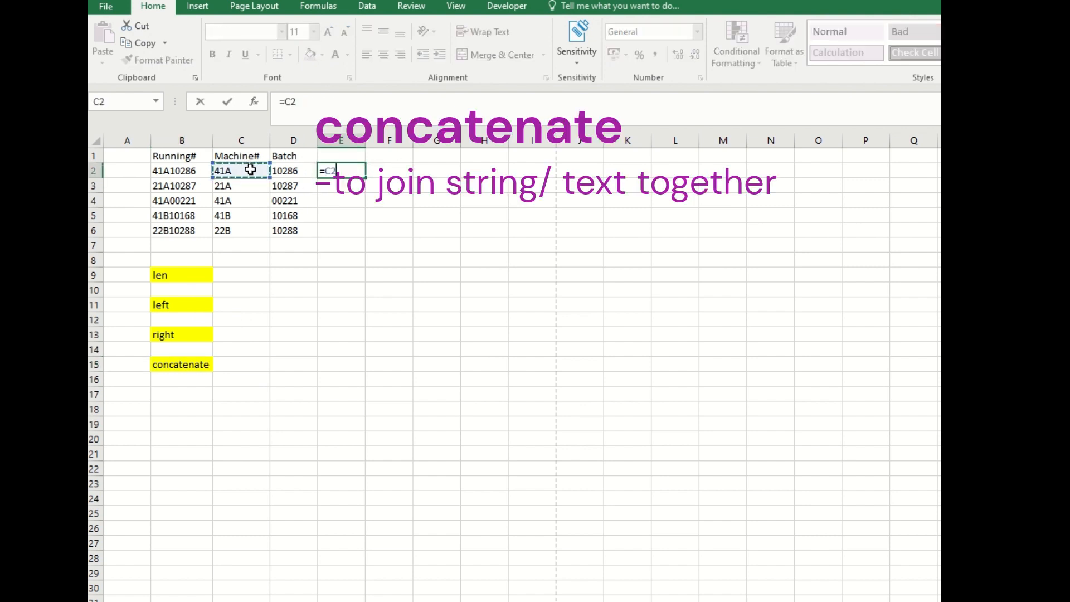
key(BackSpace)
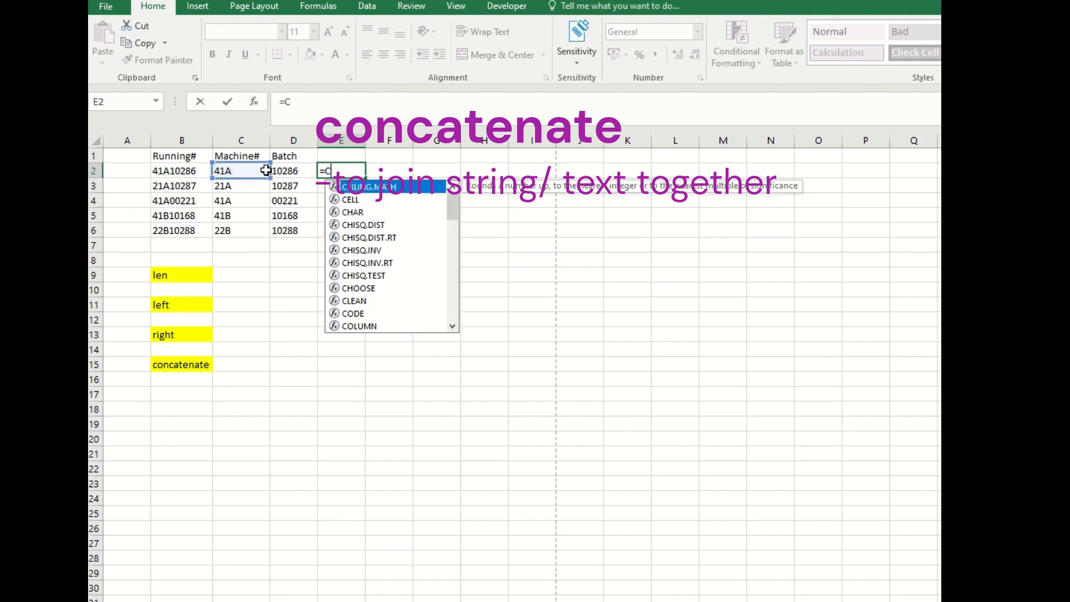
key(BackSpace)
text(con)
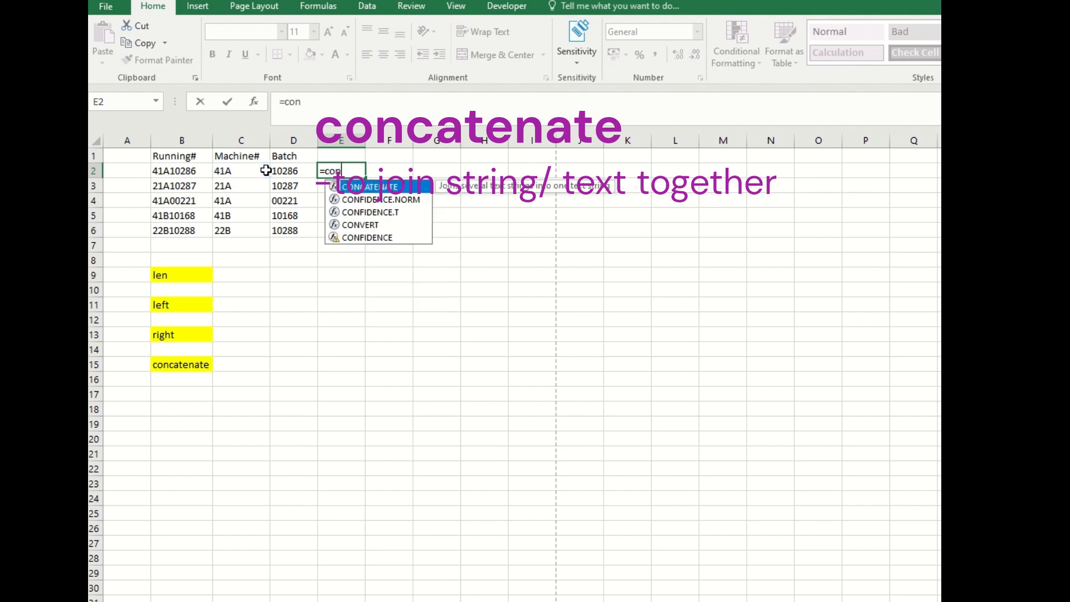
double_click(379, 192)
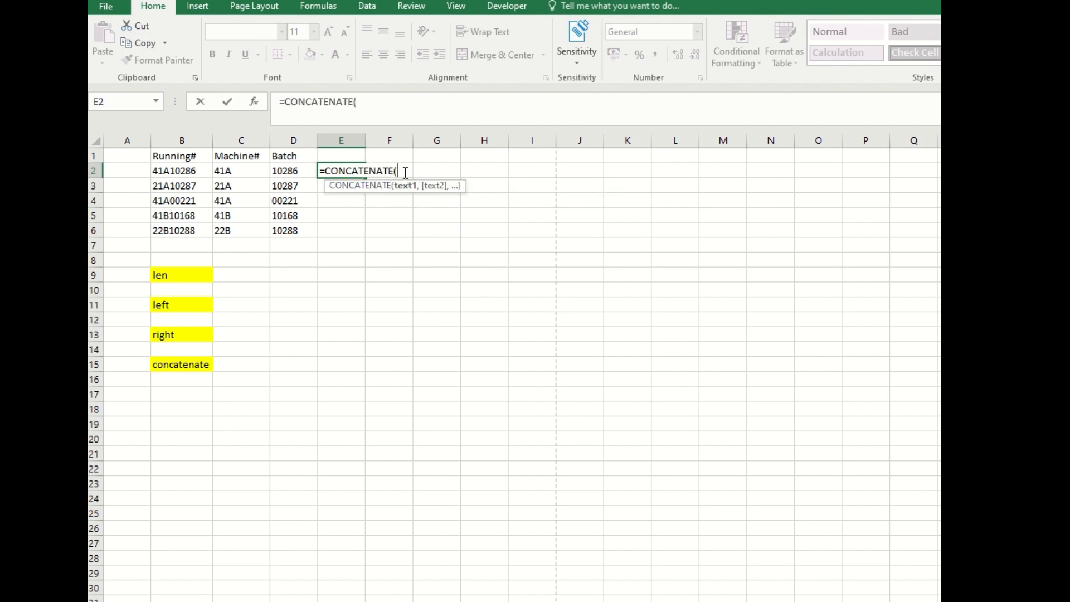
click(245, 173)
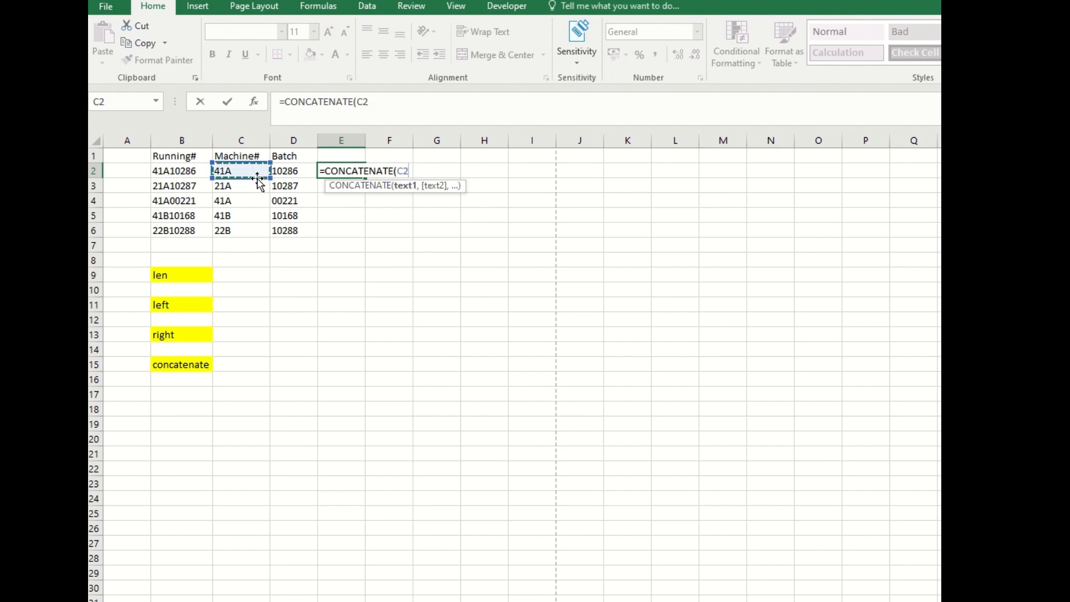
text(,)
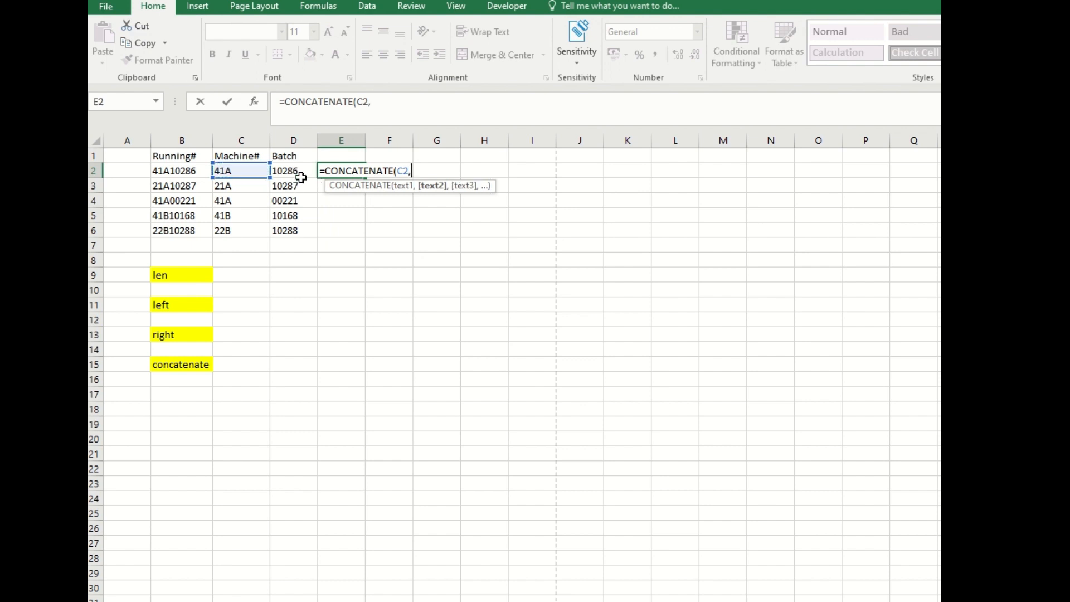
click(295, 173)
text(,)
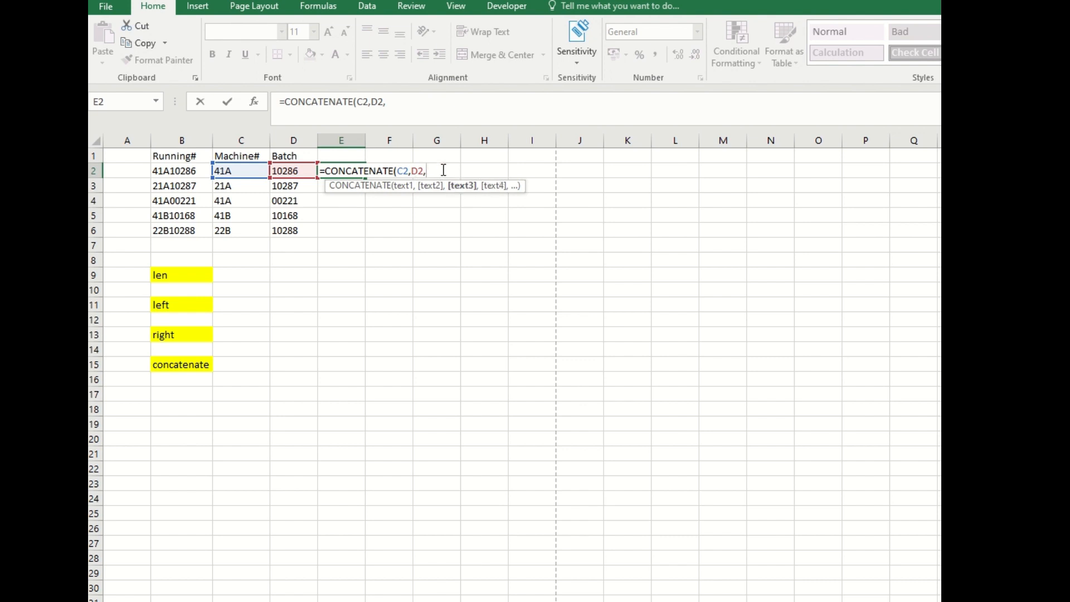
key(BackSpace)
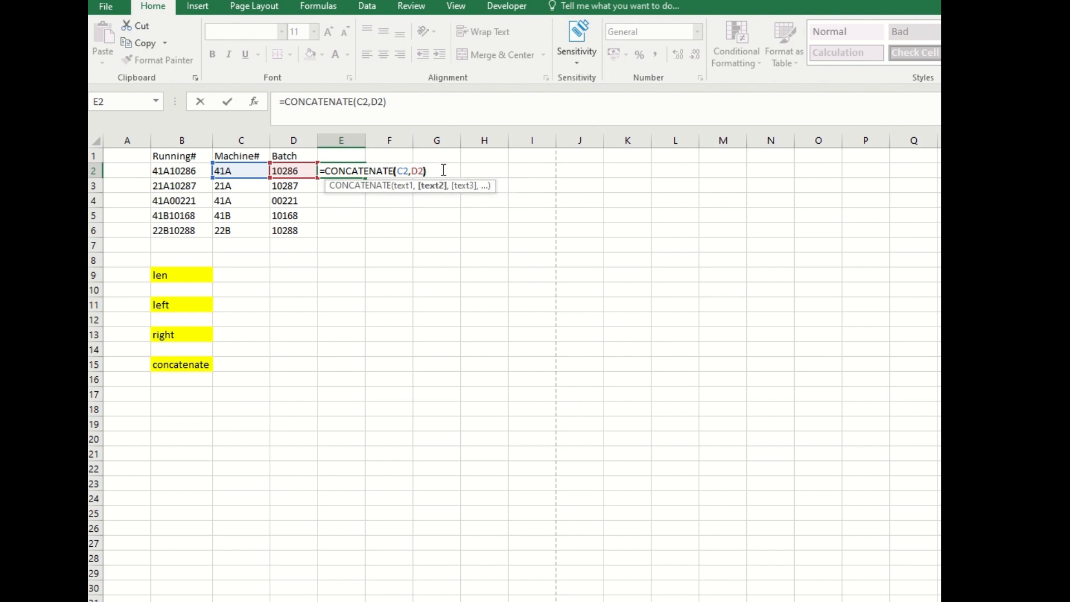
key(Return)
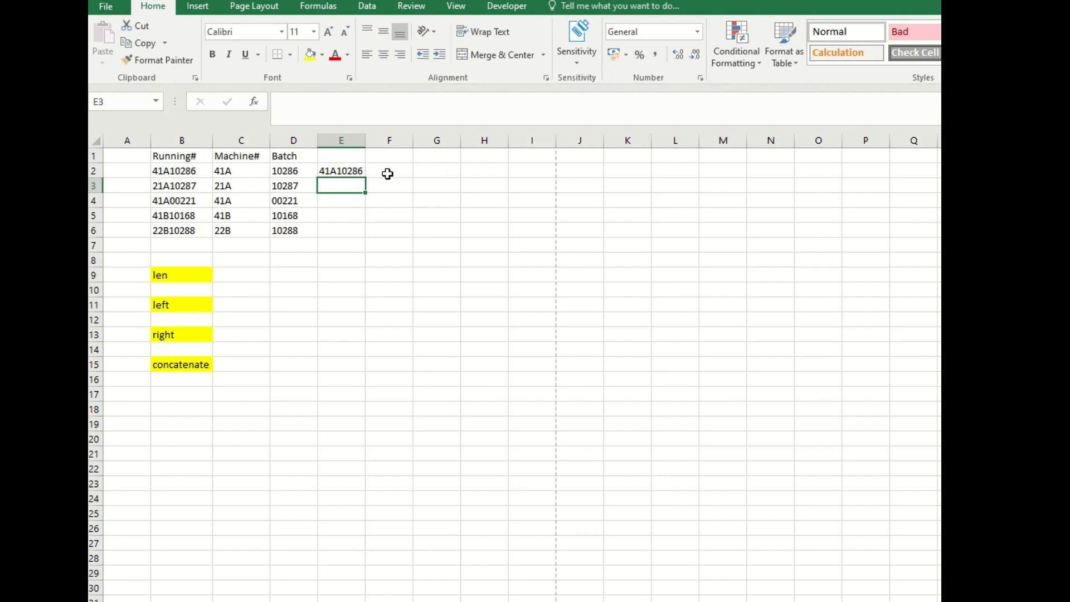
click(360, 172)
double_click(366, 177)
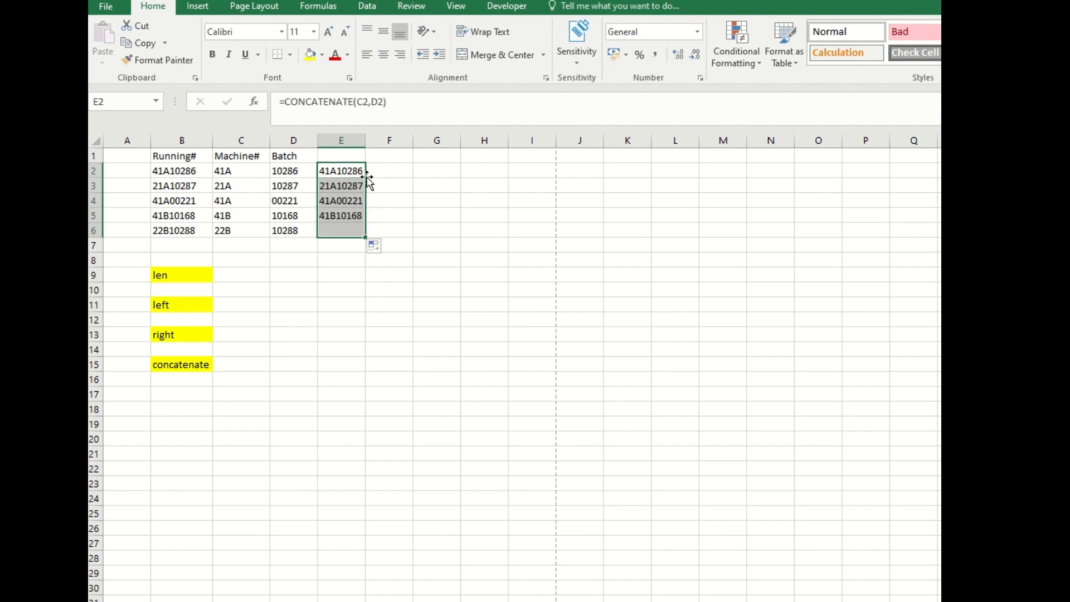
- Add the text "-A" as a third argument in E2, making the formula =CONCATENATE(C2,D2,"-A")
click(351, 171)
click(384, 104)
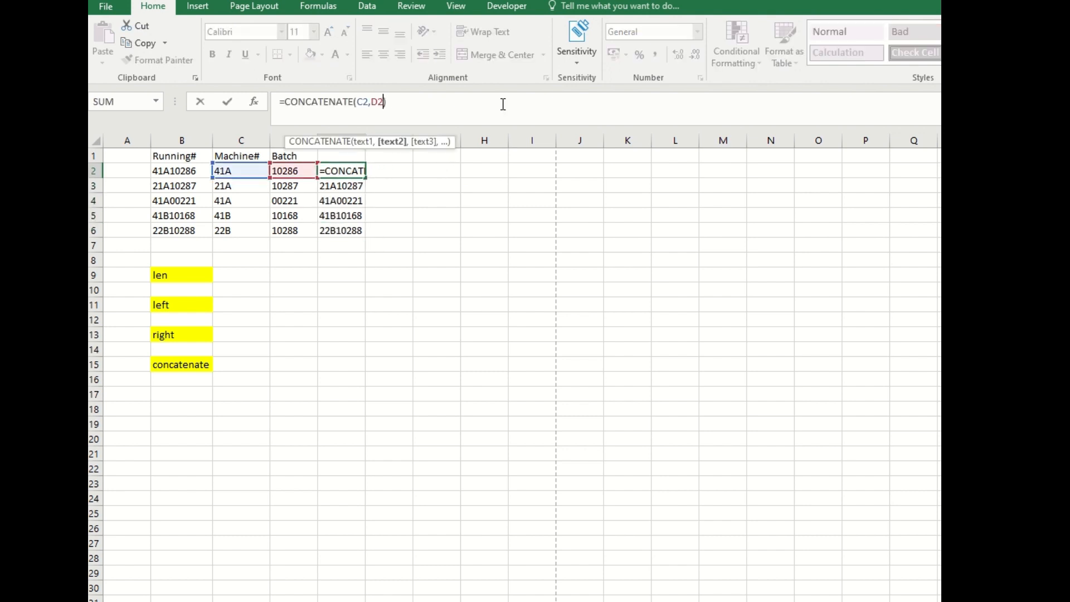
text(,)
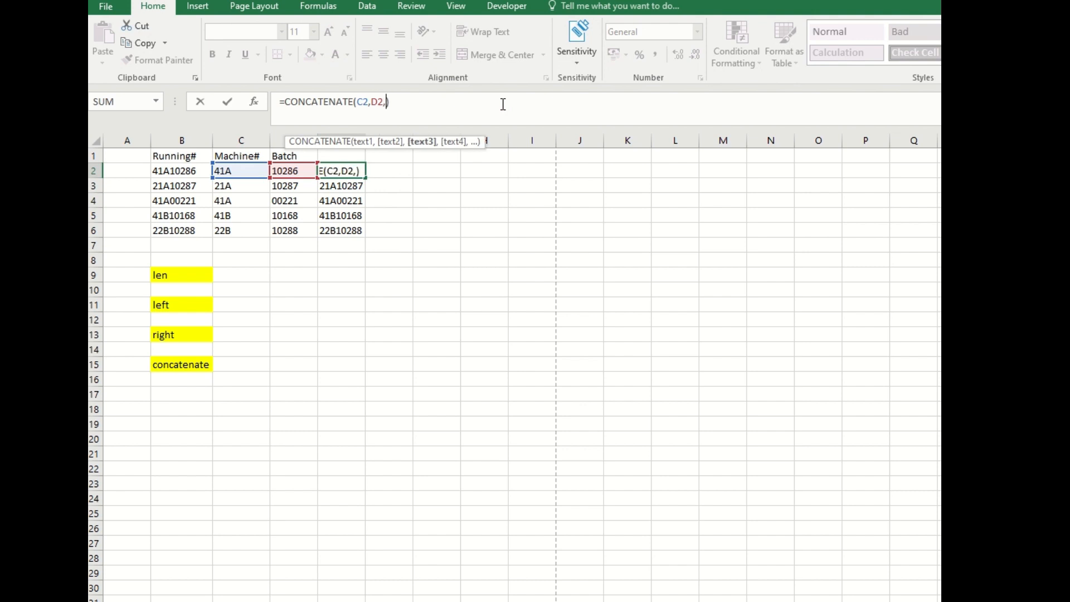
text(")
text(_)
text(A)
key(BackSpace)
key(BackSpace)
text(-A"))
key(Return)
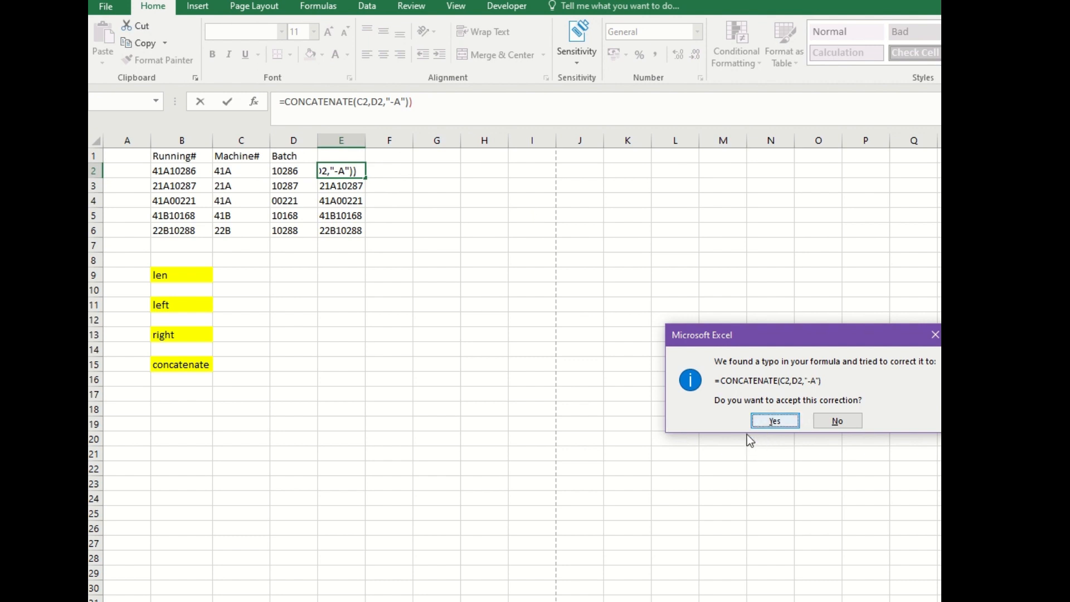
click(775, 422)
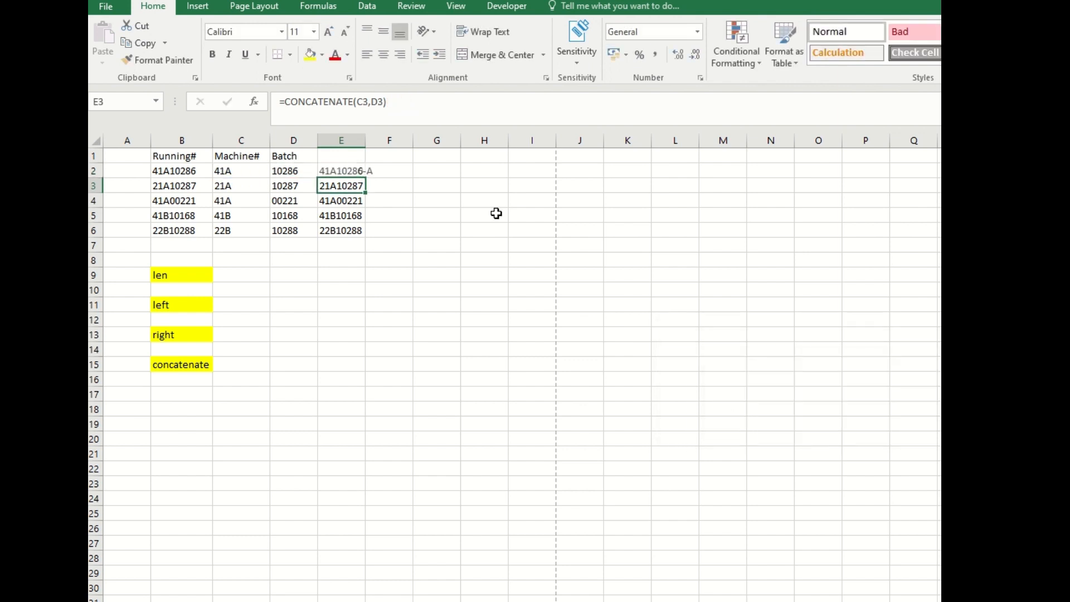
- Fill the extended CONCATENATE formula from E2 down to E6 and autofit the width of column E
click(346, 172)
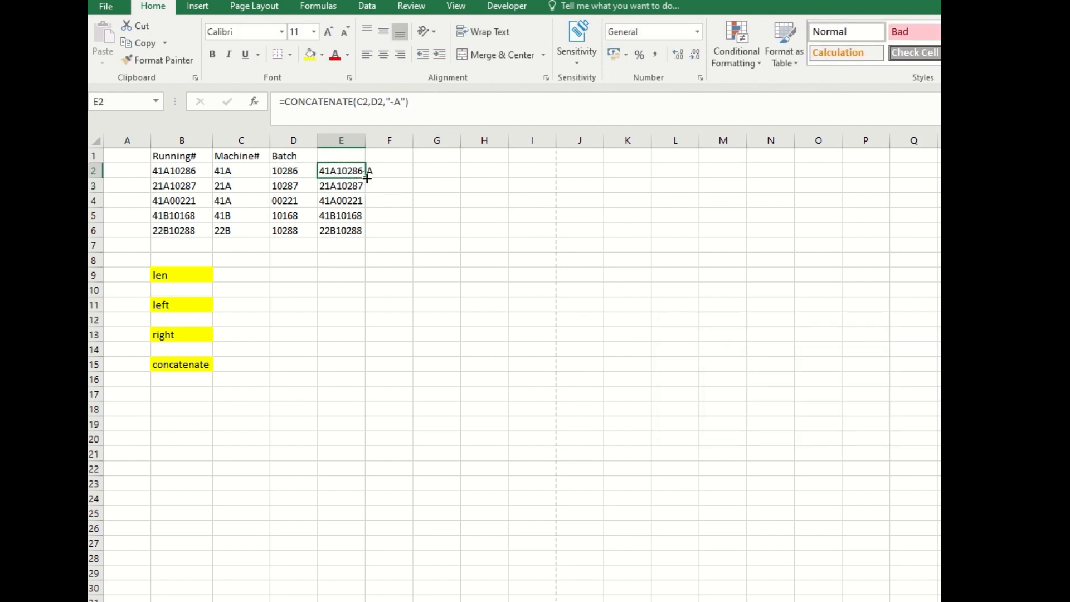
double_click(366, 178)
click(325, 277)
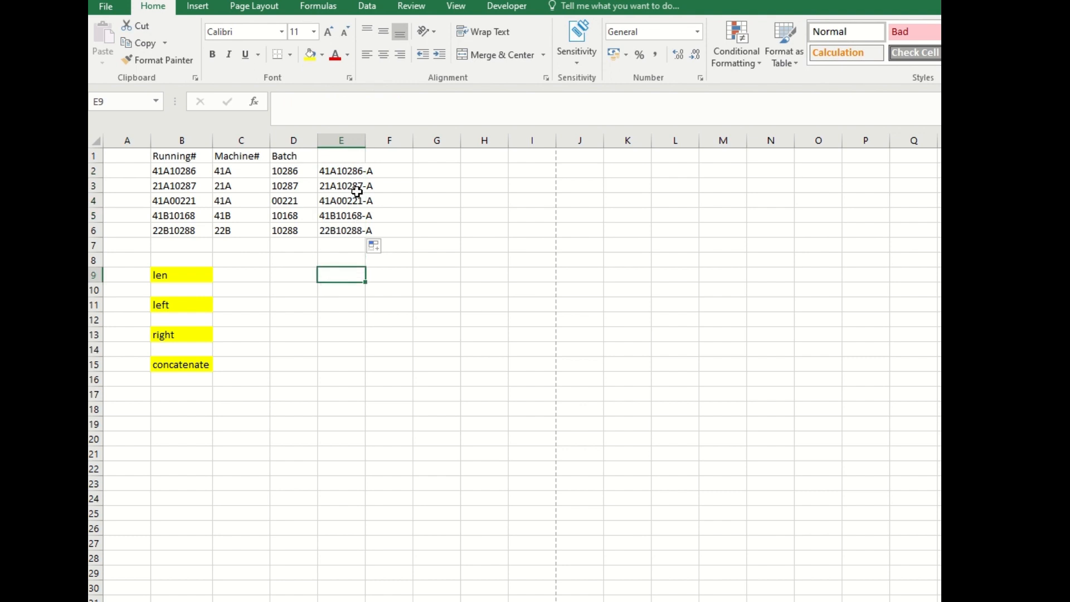
click(343, 176)
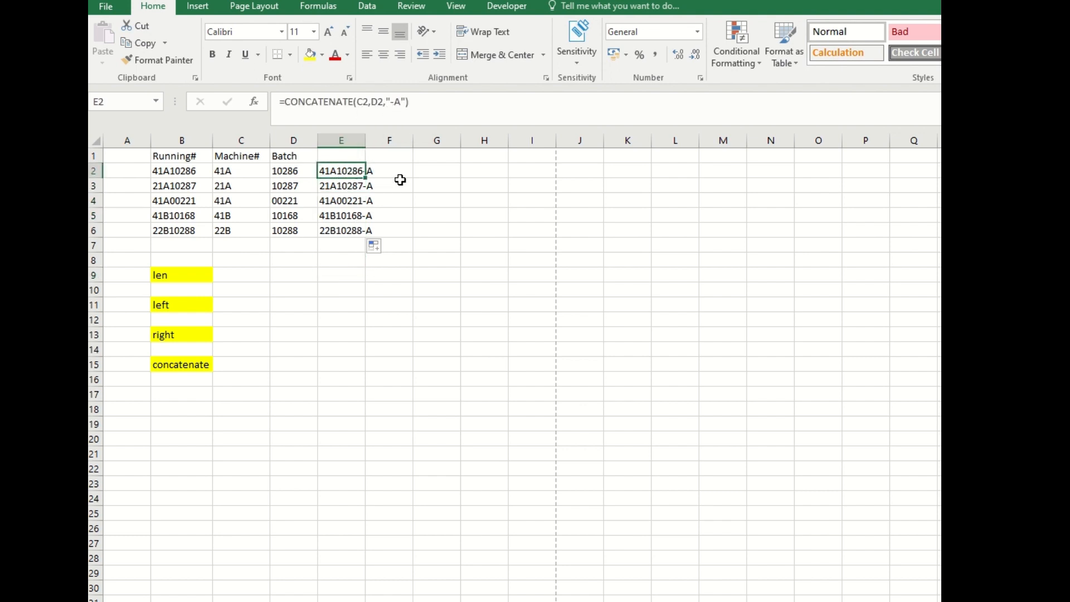
double_click(365, 141)
- Join Machine#, Batch and "-A" with the ampersand operator by entering =C2&D2&"-A" in F2 and filling it down to F6
click(406, 168)
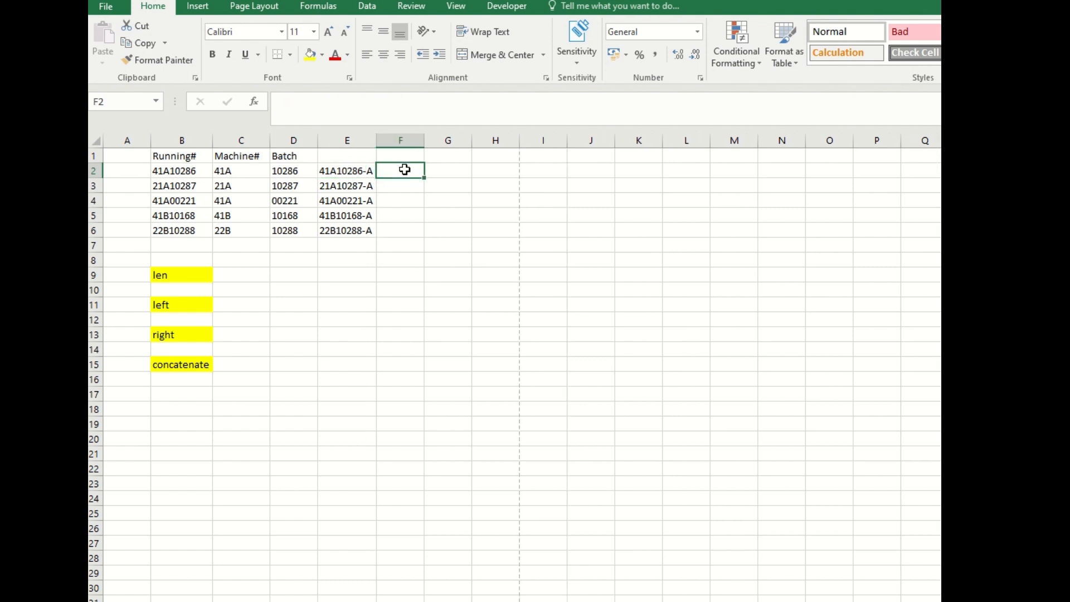
text(=)
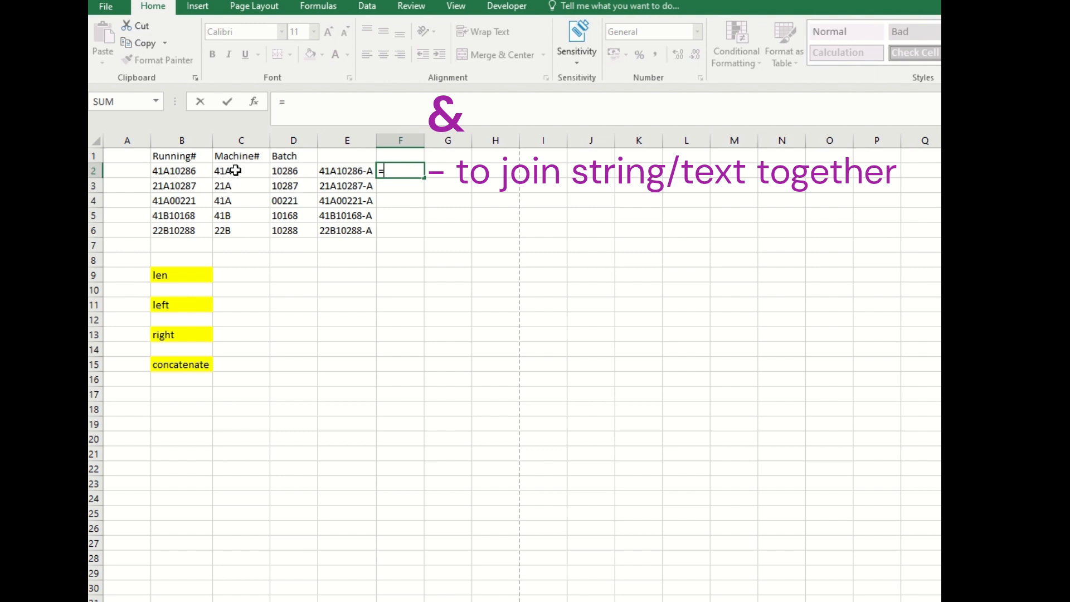
click(235, 170)
text(&)
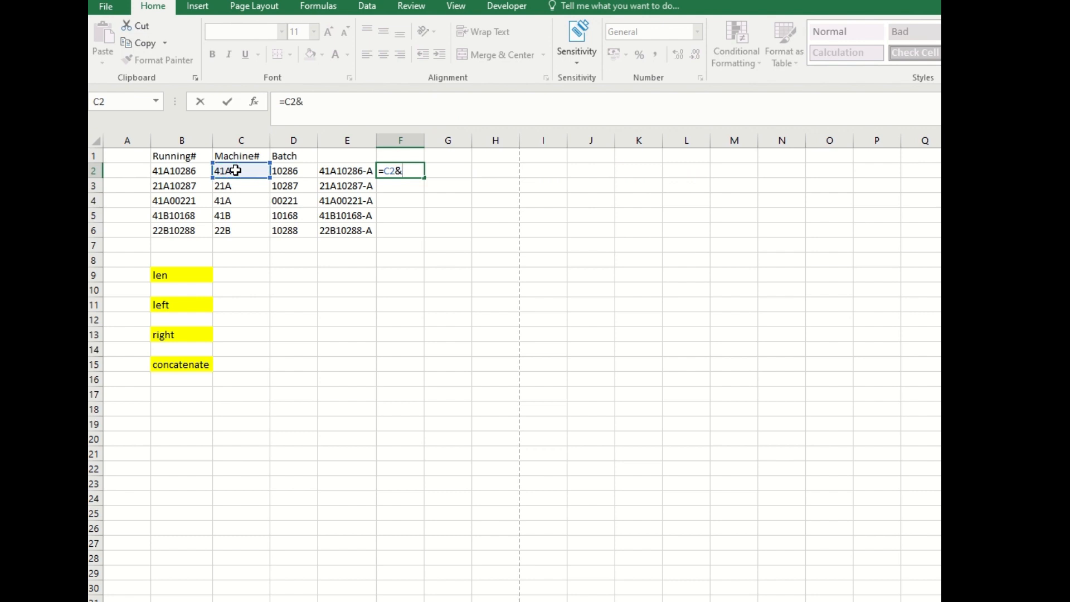
click(295, 170)
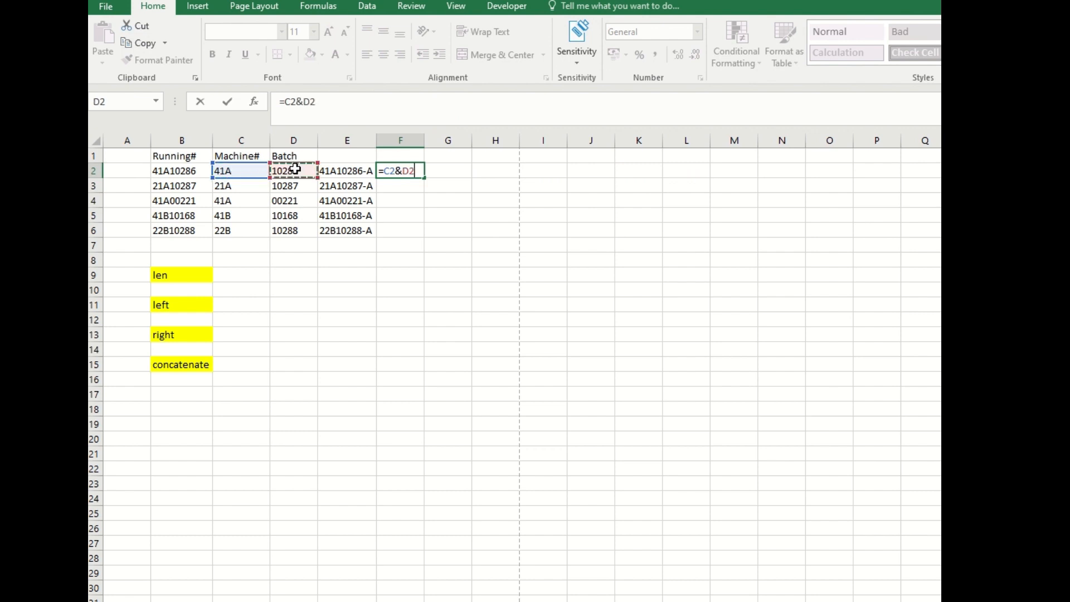
text(&"-A)
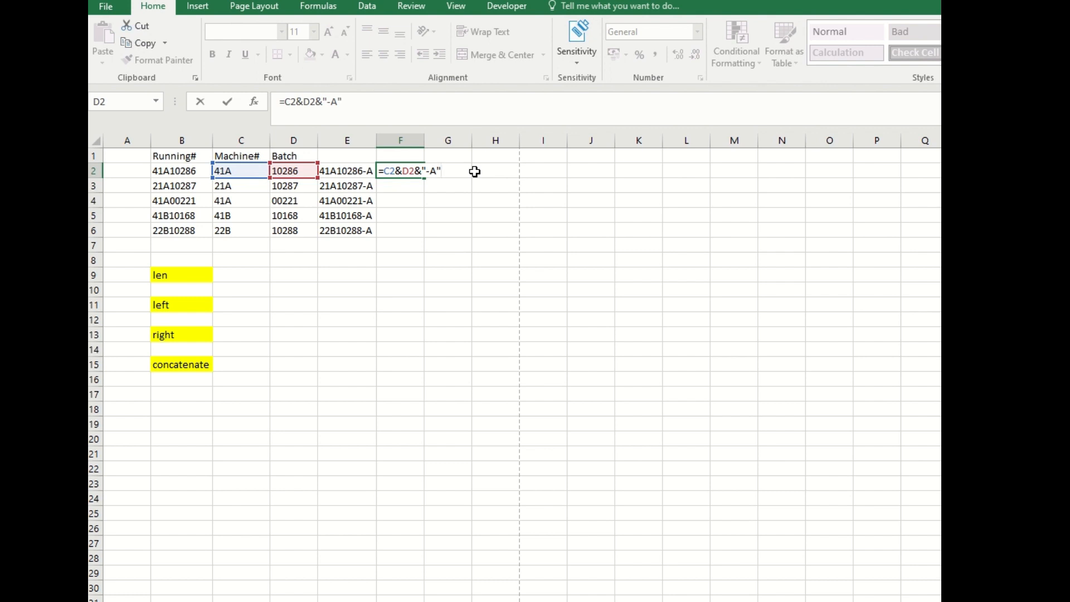
key(Return)
click(419, 171)
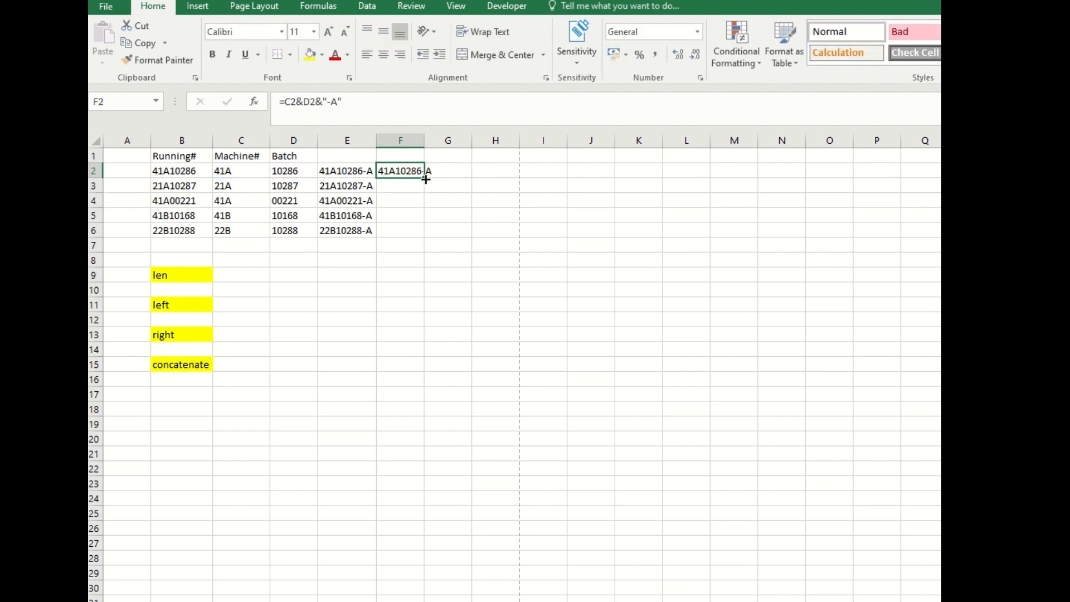
drag(426, 179, 427, 239)
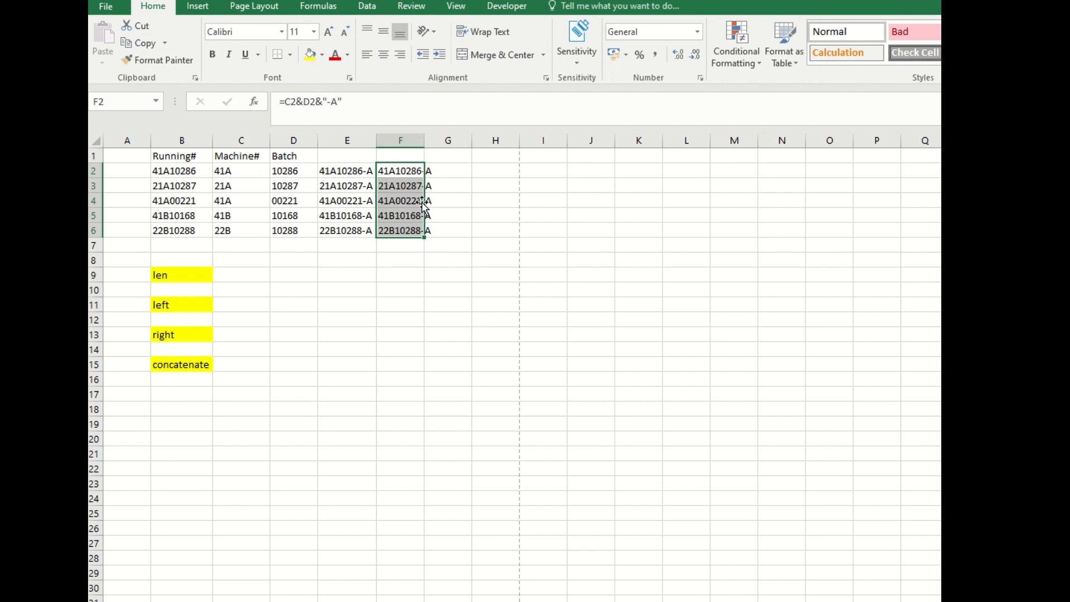